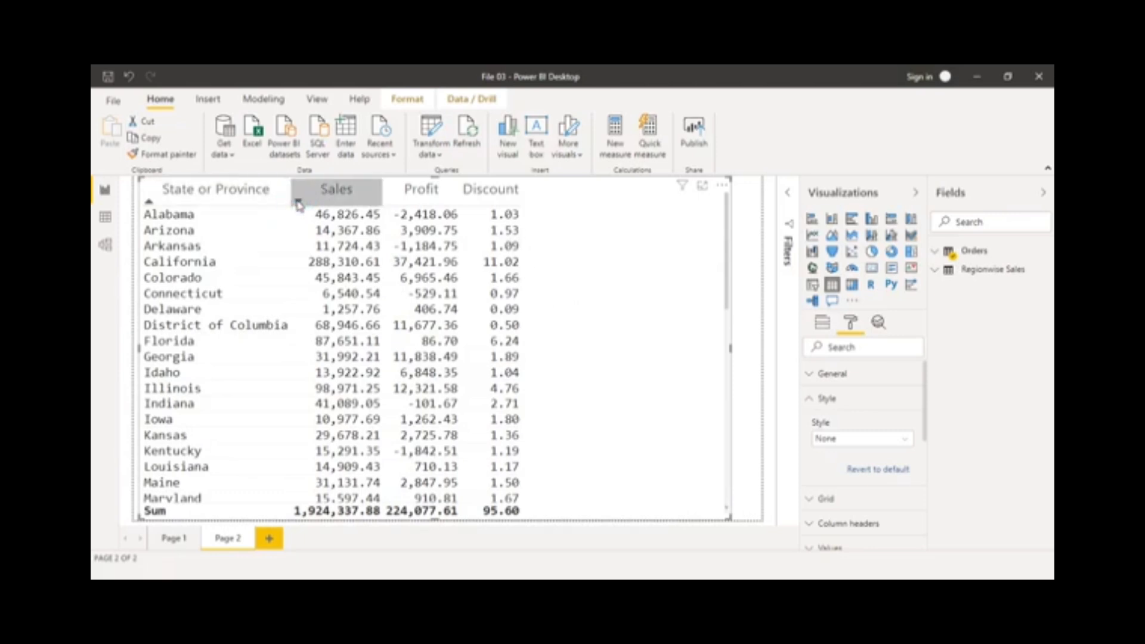
# Step: Sort the state table by Sales in descending order
pyautogui.click(325, 190)
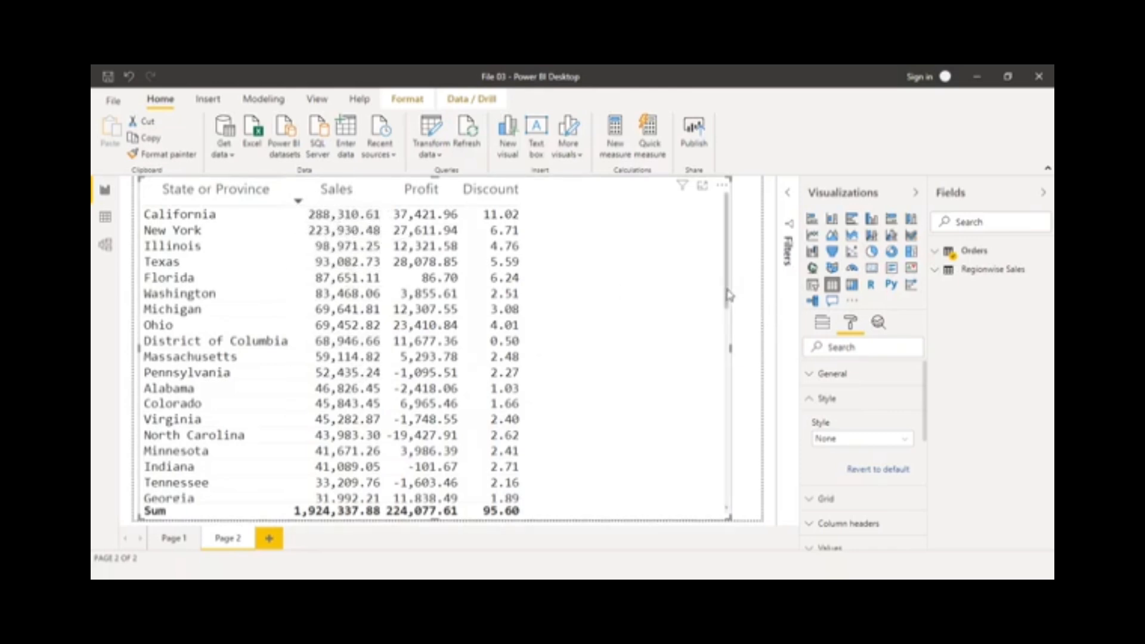
pyautogui.moveTo(729, 295); pyautogui.dragTo(719, 240)
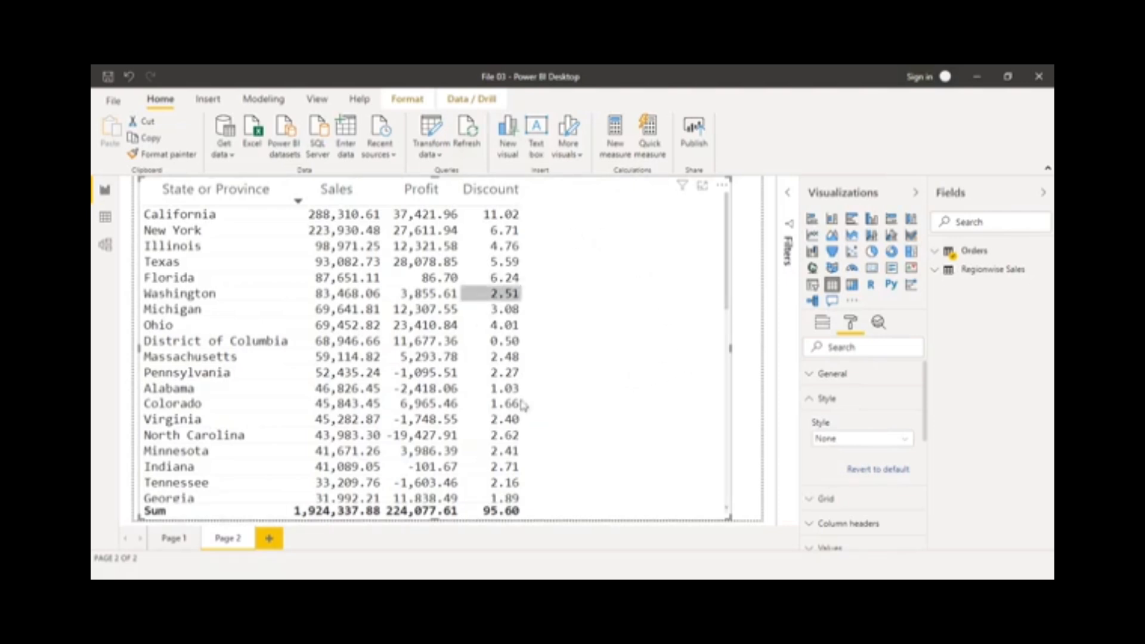
# Step: Turn on background color conditional formatting for the table's Sales column
pyautogui.click(808, 405)
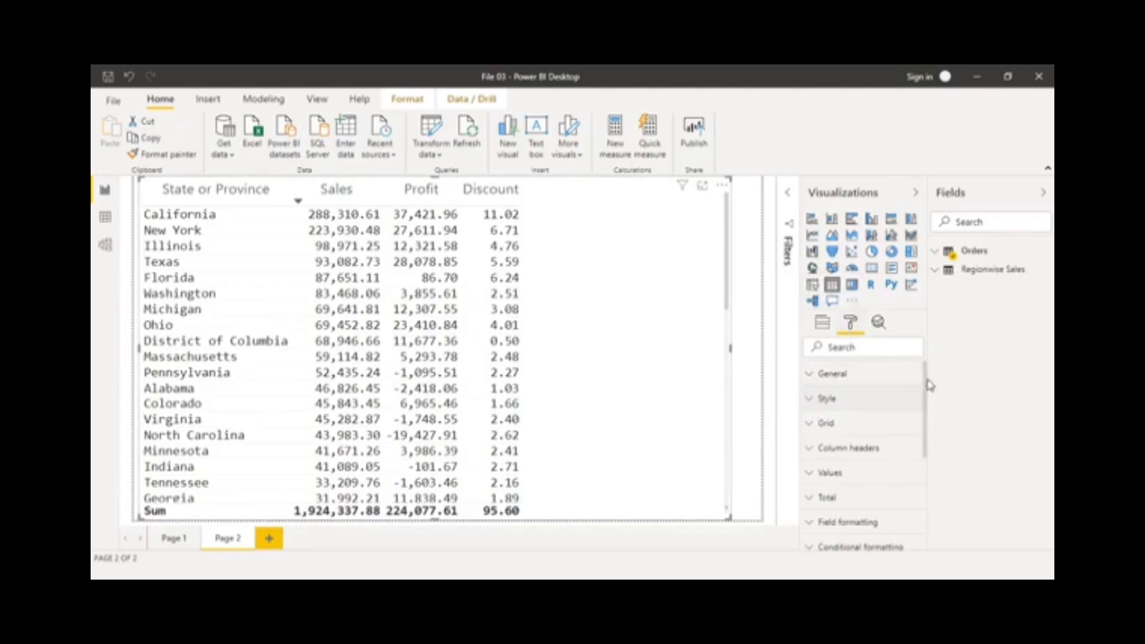
pyautogui.moveTo(925, 378); pyautogui.dragTo(928, 427)
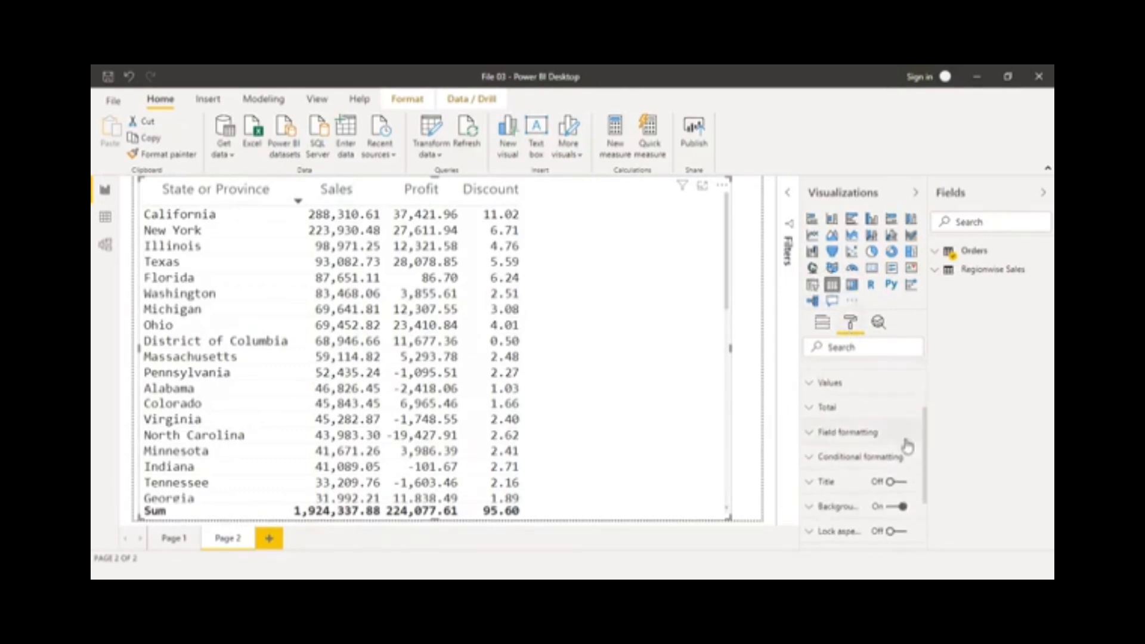
pyautogui.click(810, 463)
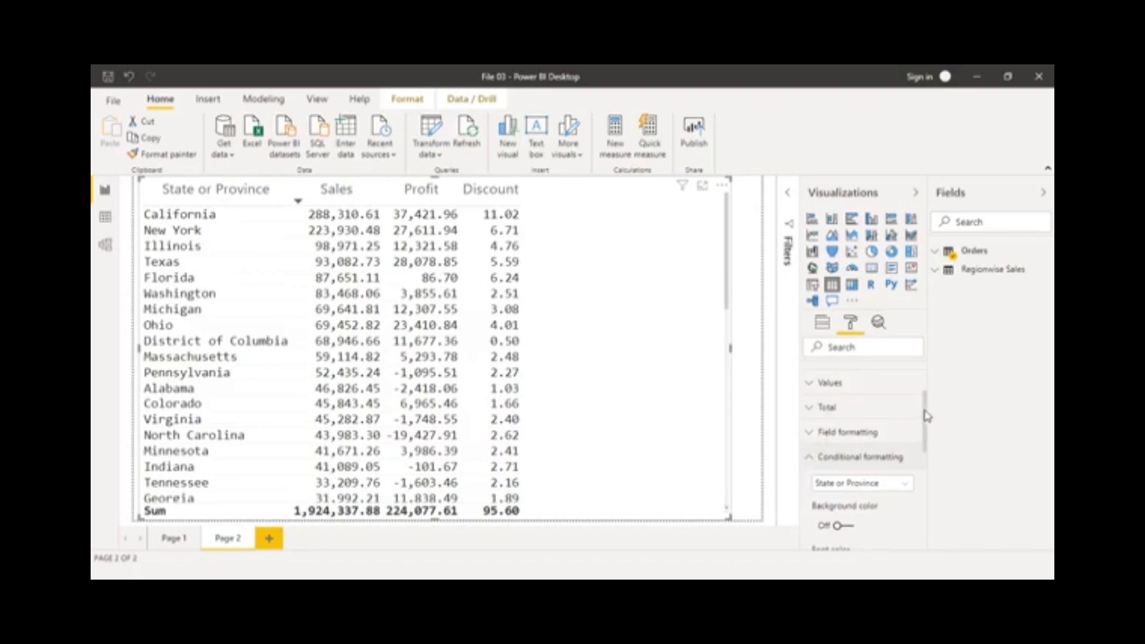
pyautogui.moveTo(925, 416); pyautogui.dragTo(925, 451)
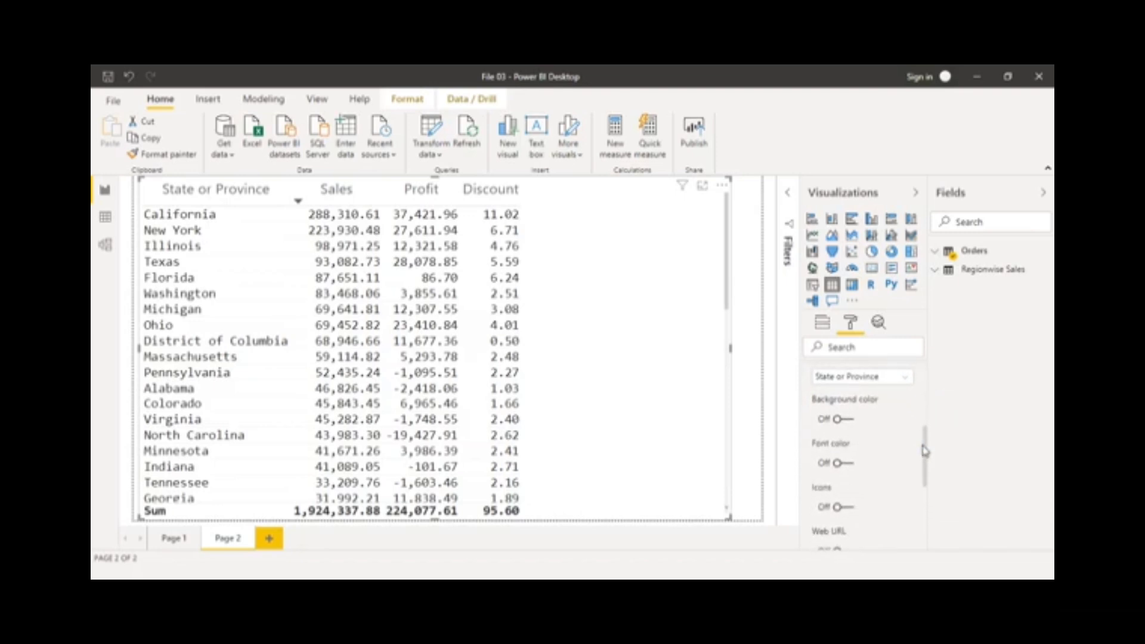
pyautogui.click(857, 381)
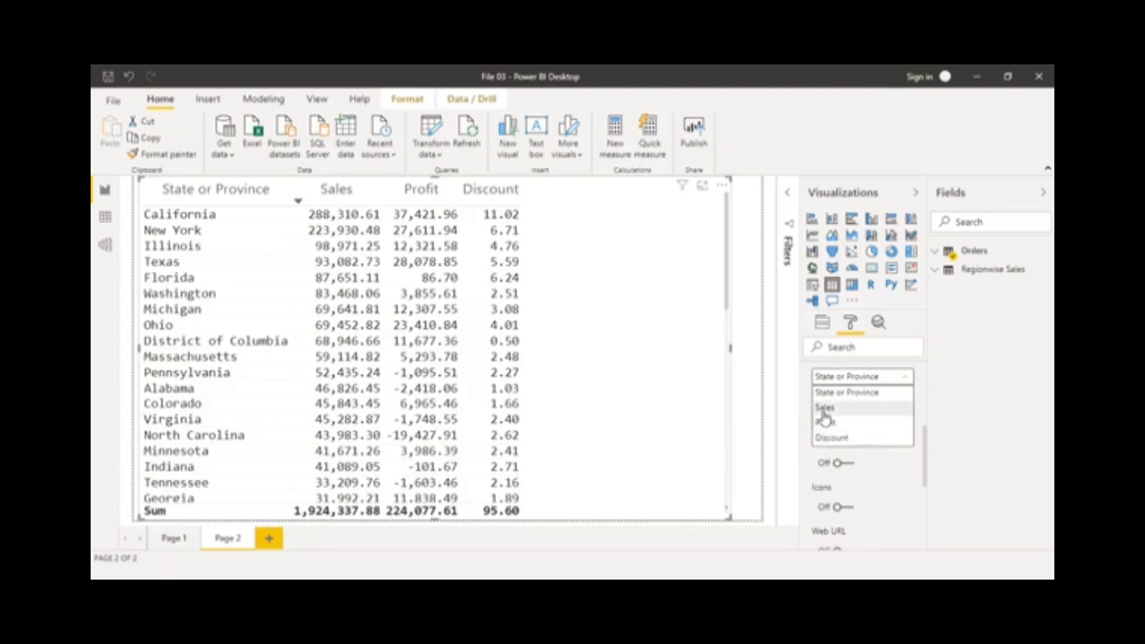
pyautogui.click(825, 410)
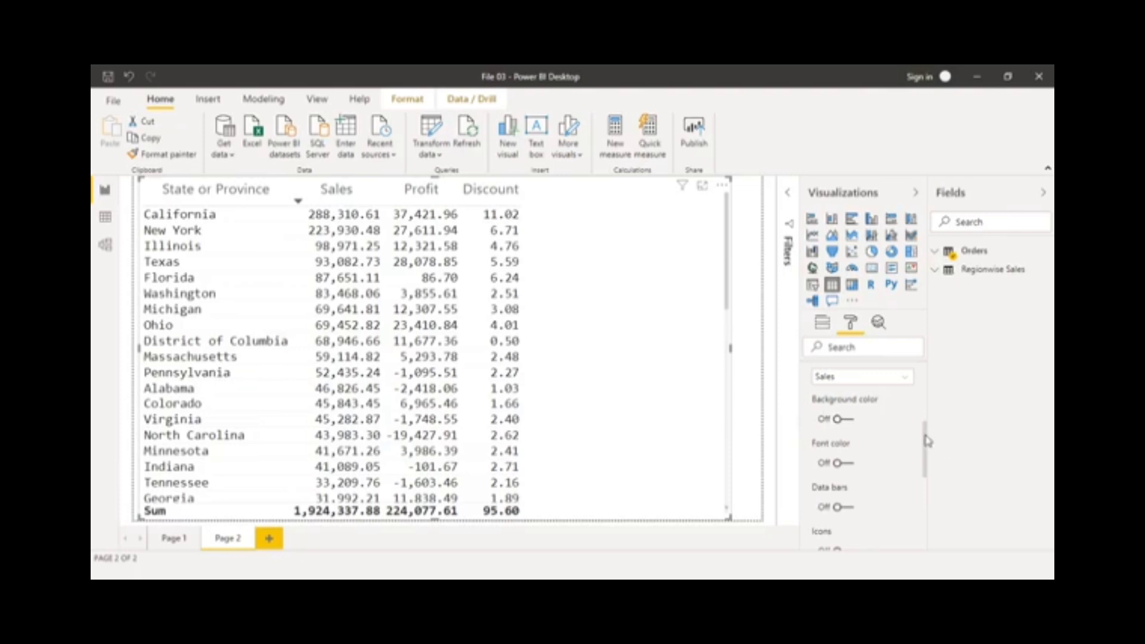
pyautogui.moveTo(925, 436)
pyautogui.mouseDown()
pyautogui.moveTo(924, 465)
pyautogui.moveTo(923, 442)
pyautogui.mouseUp()
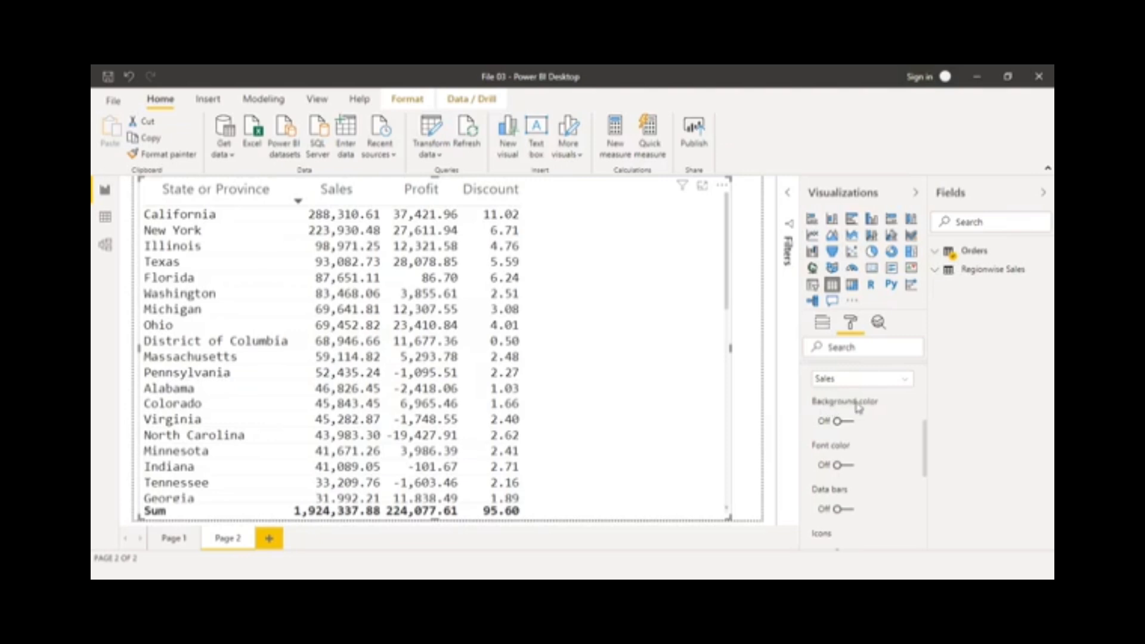
pyautogui.click(837, 423)
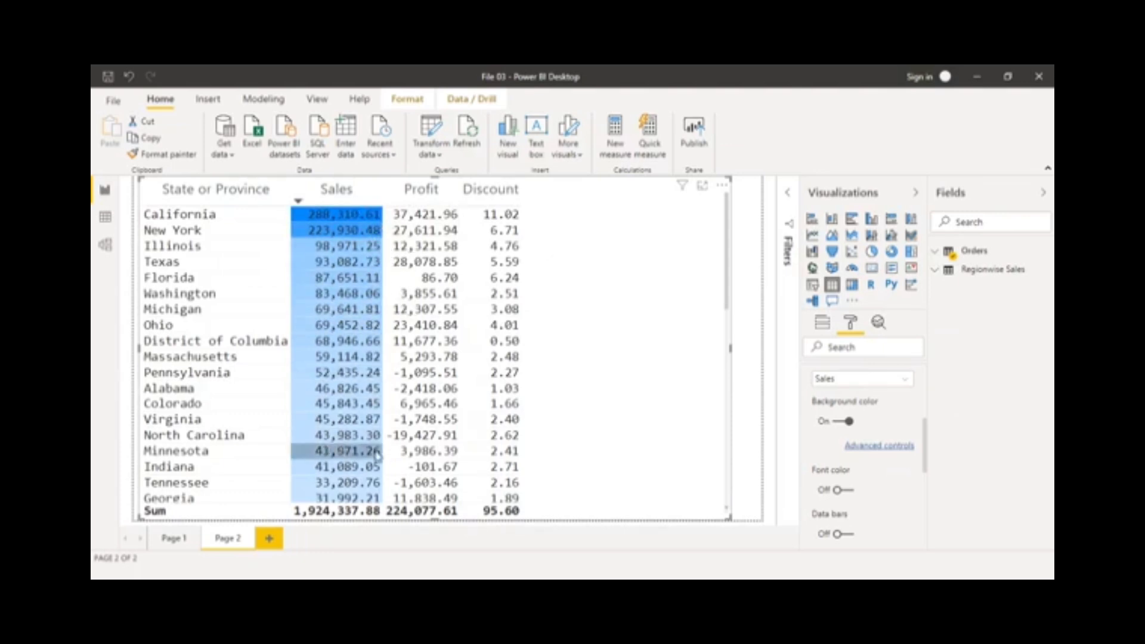
pyautogui.moveTo(727, 296); pyautogui.dragTo(725, 514)
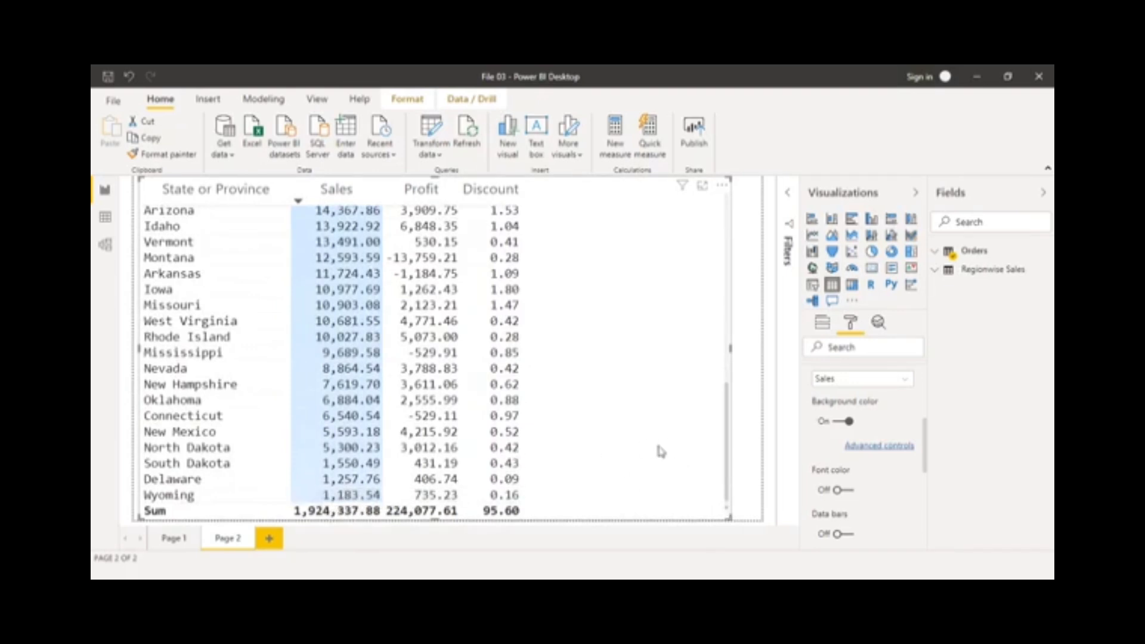
pyautogui.moveTo(725, 456); pyautogui.dragTo(719, 245)
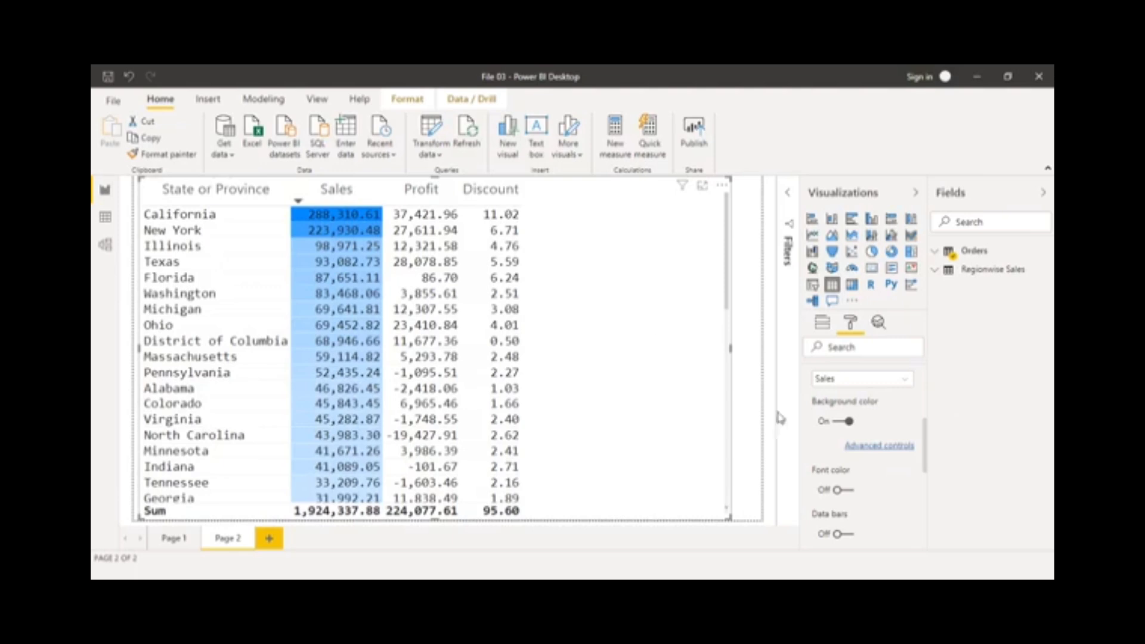
# Step: Set the lowest-value color of the Sales background color scale to a custom red
pyautogui.click(873, 454)
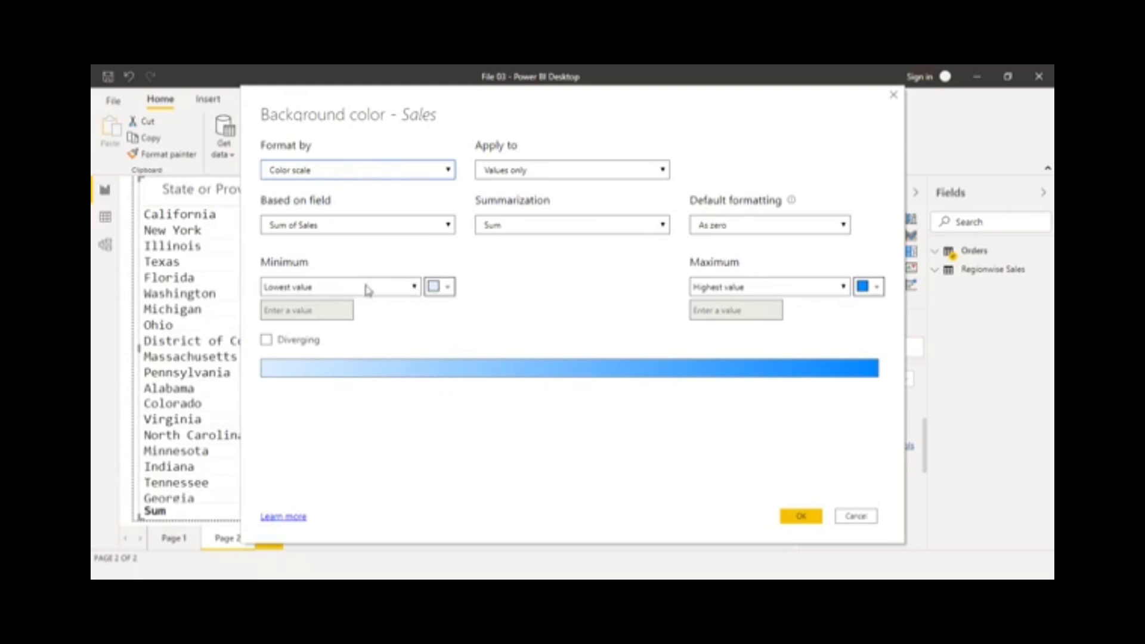
pyautogui.click(449, 298)
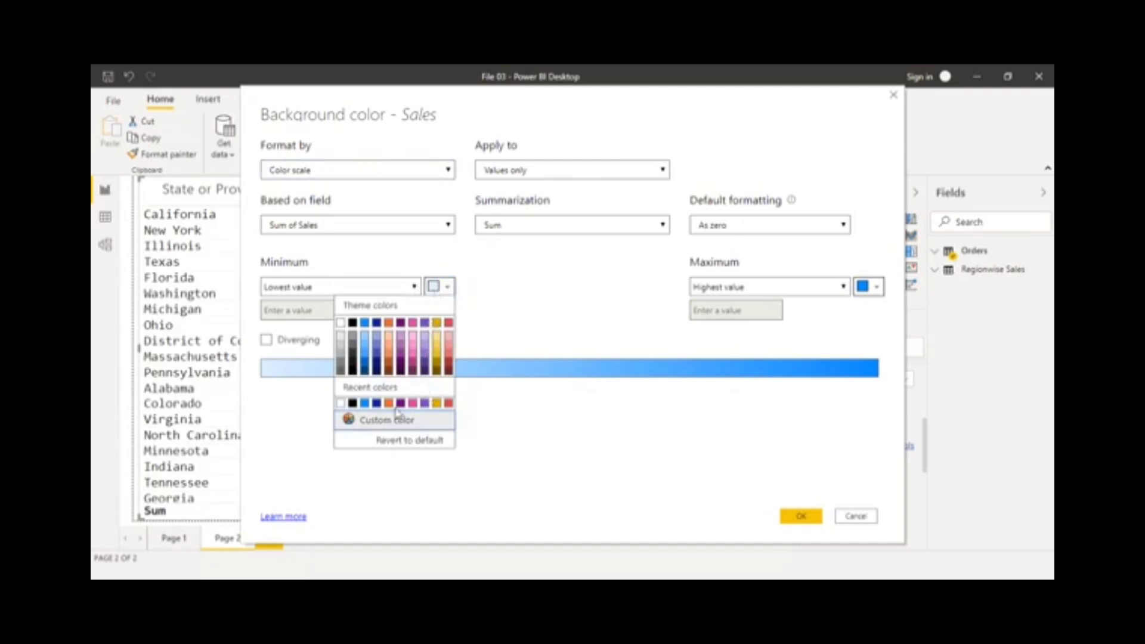
pyautogui.click(370, 420)
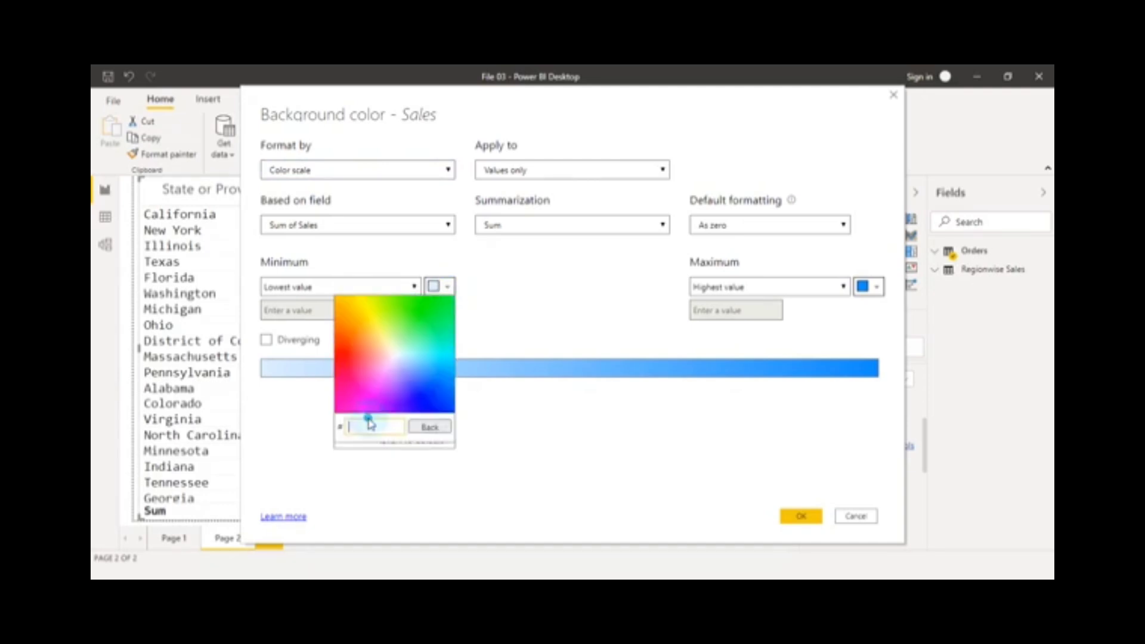
pyautogui.click(344, 361)
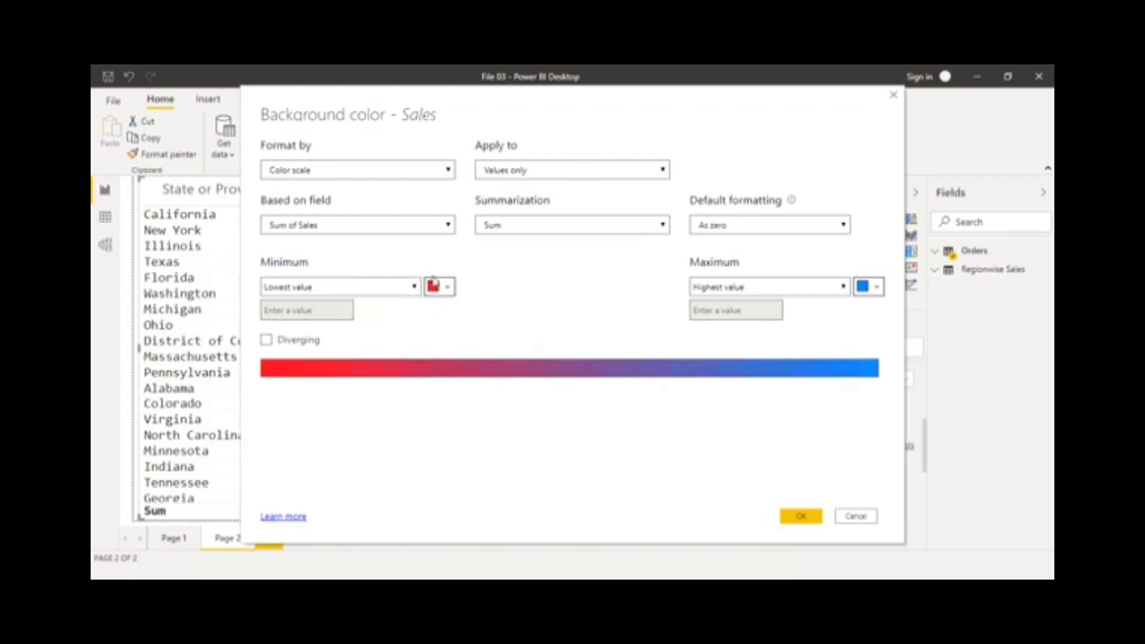
# Step: Set the highest-value color of the Sales background scale to a custom green, keep formatting by Color scale, and apply it
pyautogui.click(875, 291)
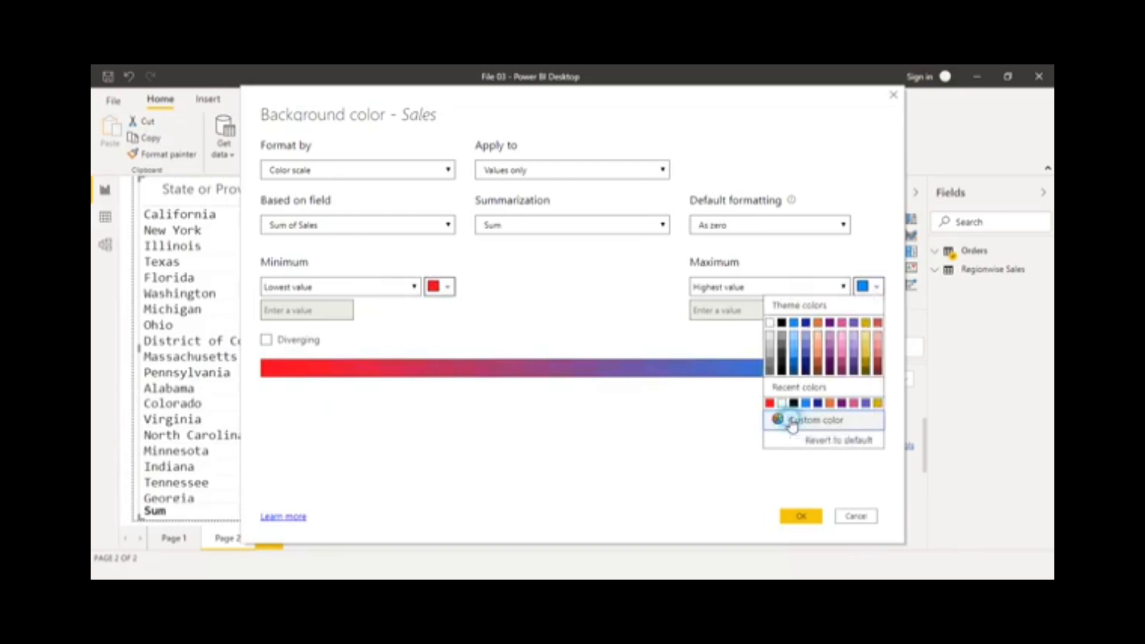
pyautogui.click(792, 421)
pyautogui.click(851, 308)
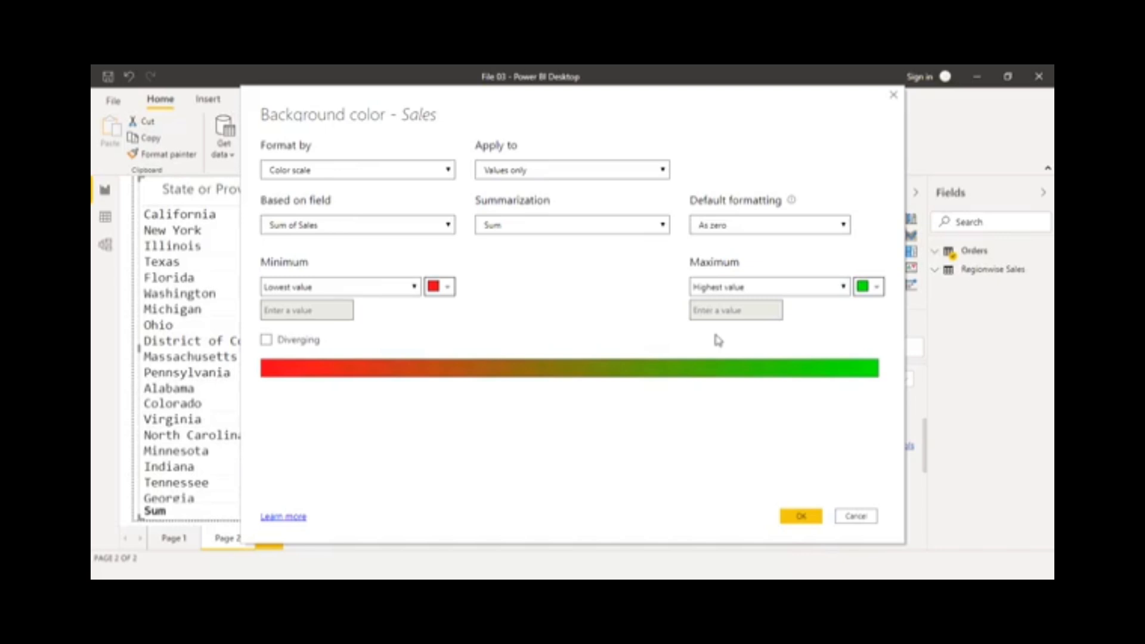
pyautogui.click(846, 291)
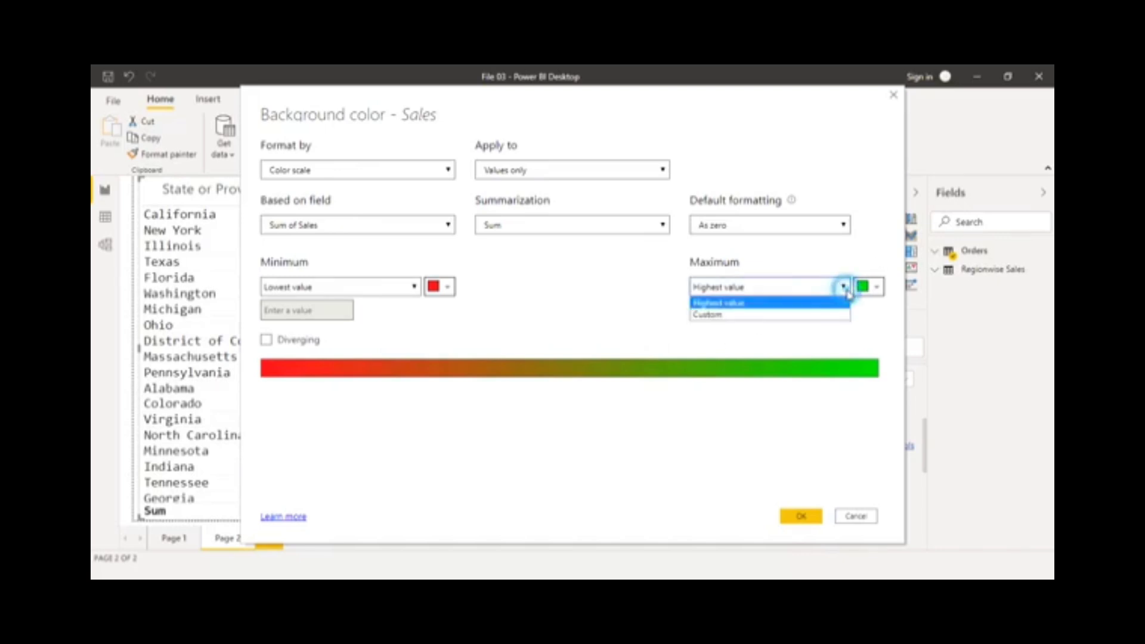
pyautogui.click(789, 303)
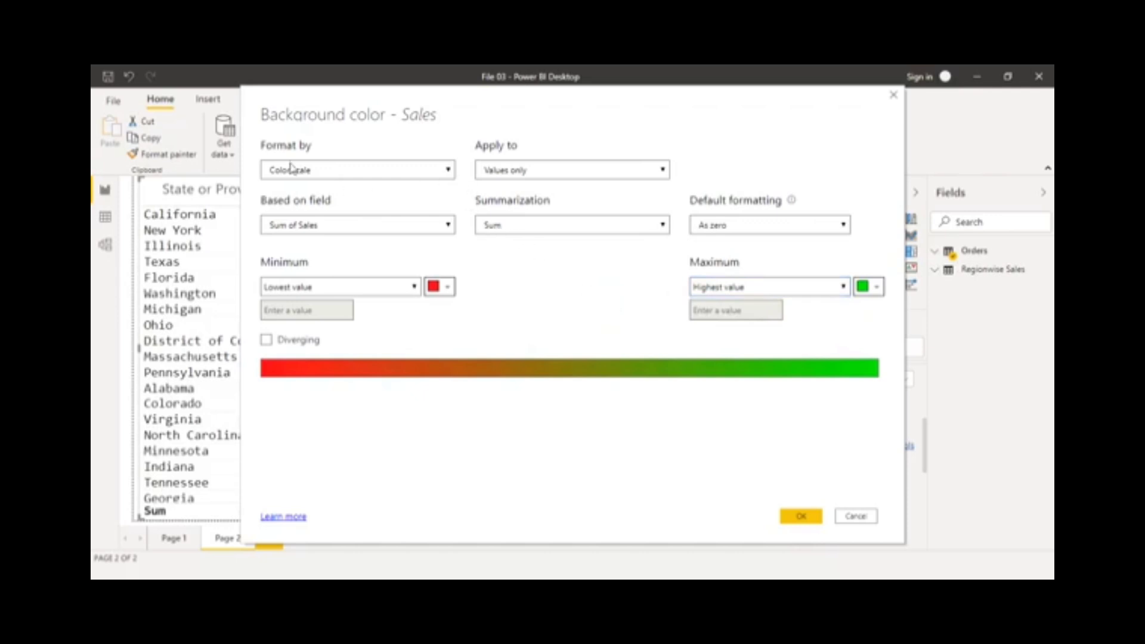
pyautogui.click(416, 171)
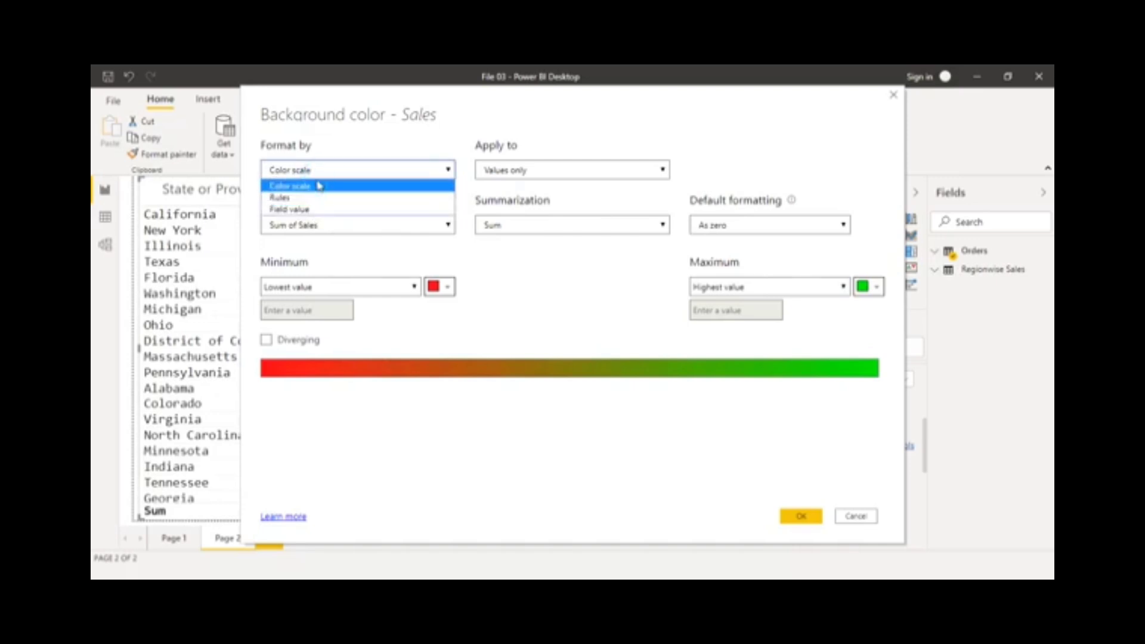
pyautogui.click(590, 348)
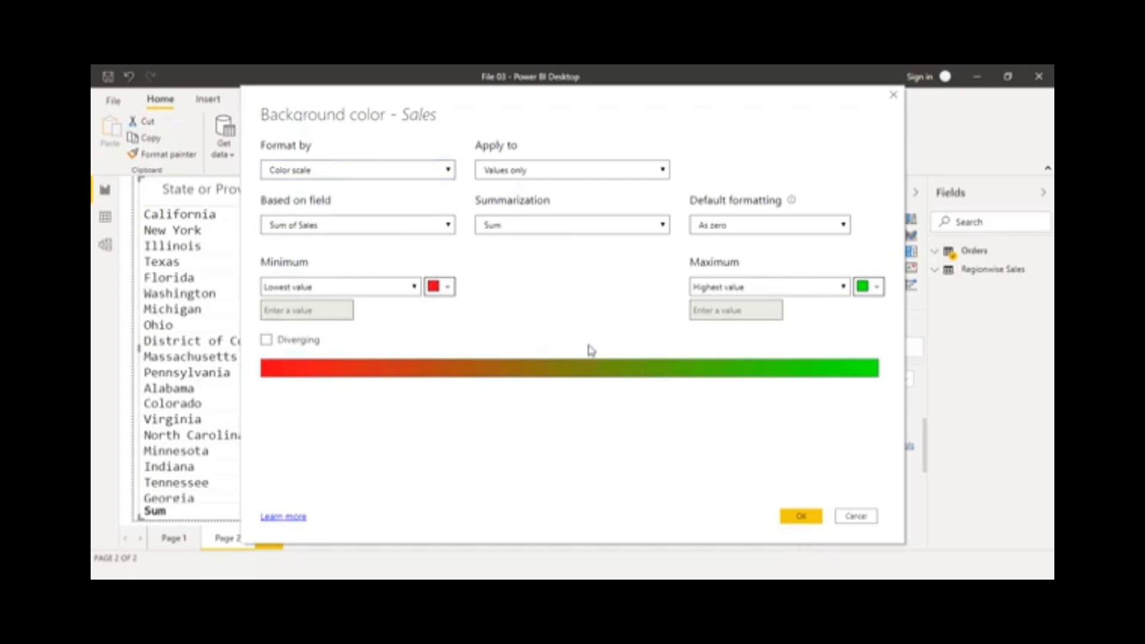
pyautogui.click(590, 349)
pyautogui.click(802, 516)
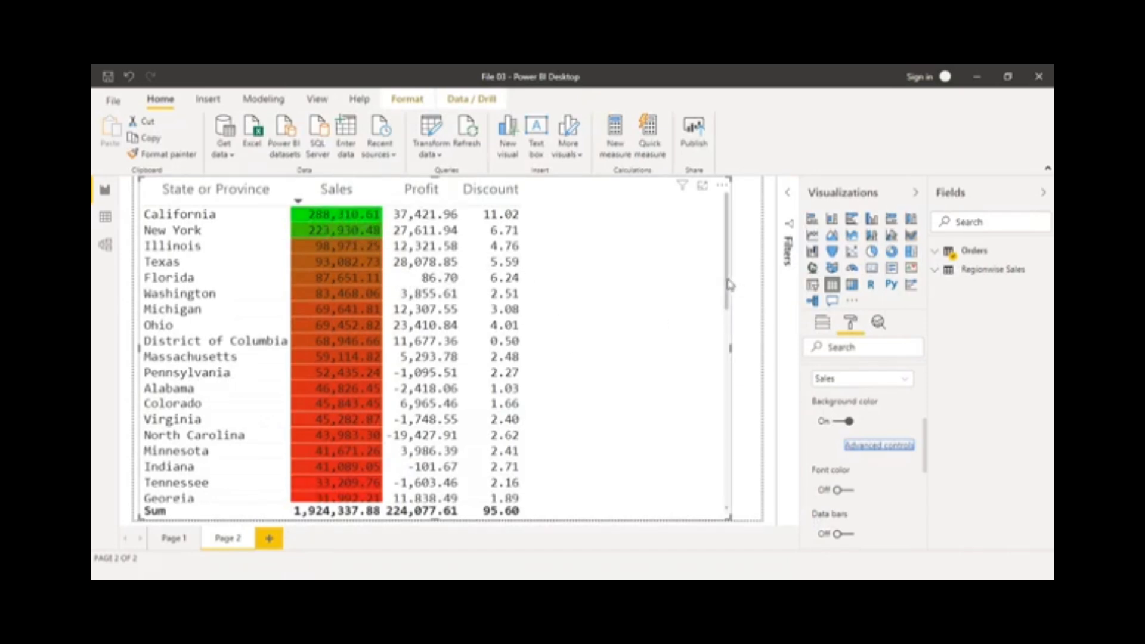
pyautogui.moveTo(726, 279); pyautogui.dragTo(724, 473)
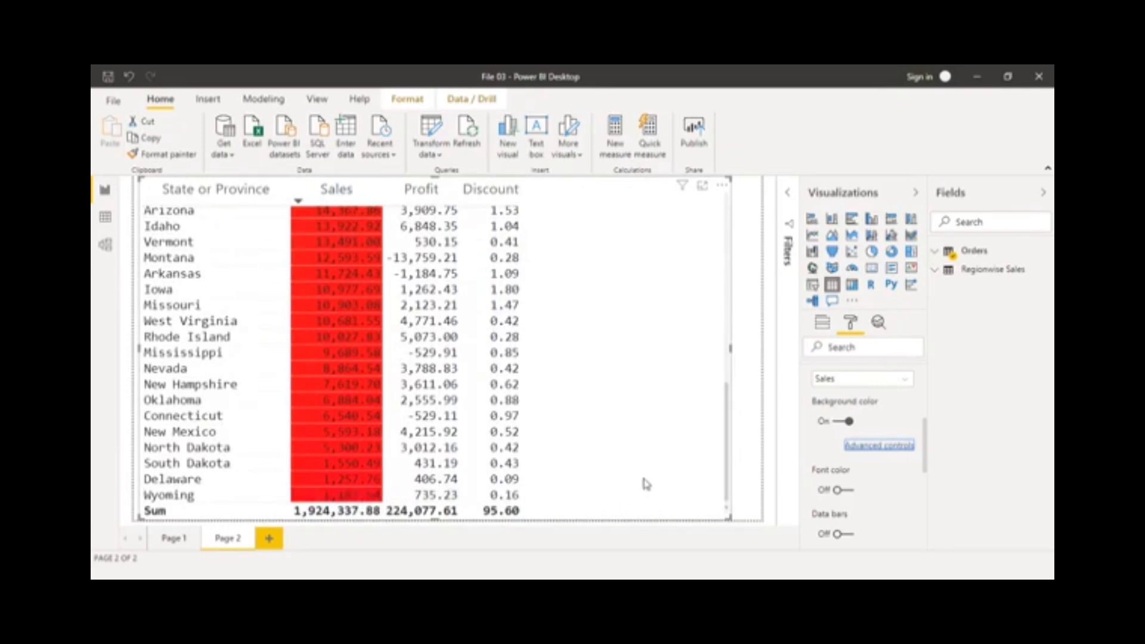
pyautogui.moveTo(724, 453); pyautogui.dragTo(705, 255)
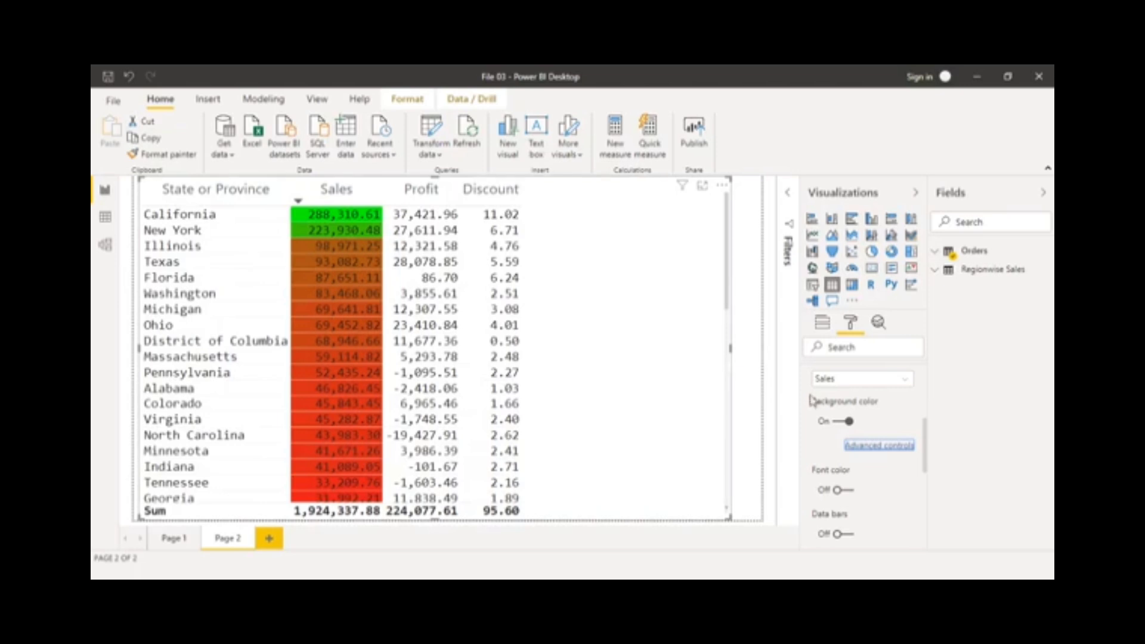
# Step: Turn on font color conditional formatting for the Profit column and sort the table by Profit in descending order
pyautogui.click(903, 389)
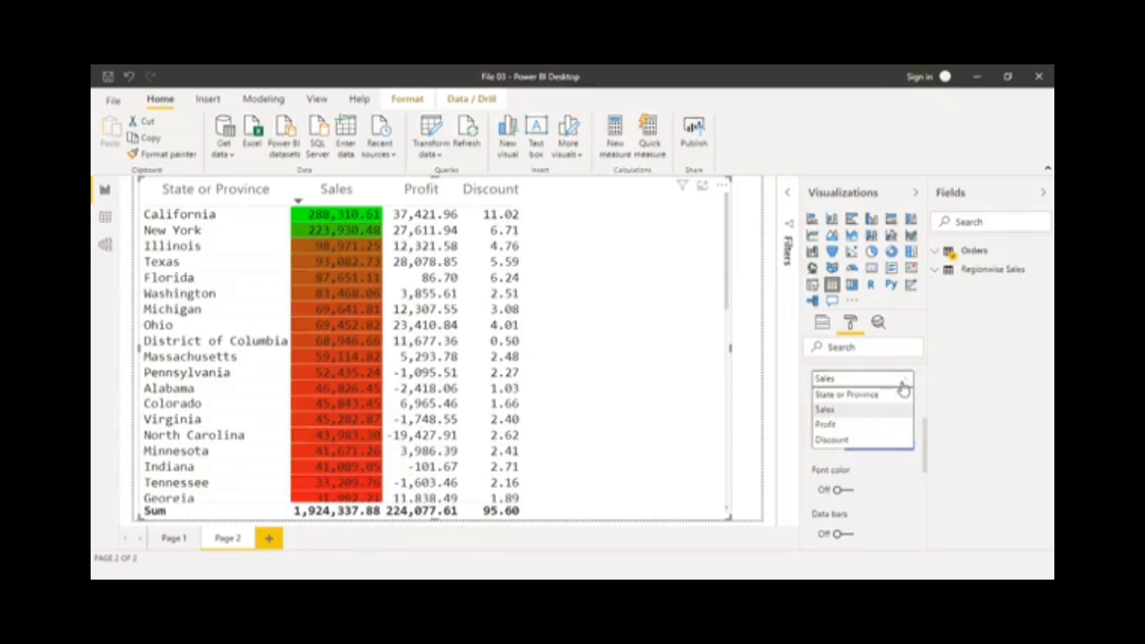
pyautogui.click(834, 426)
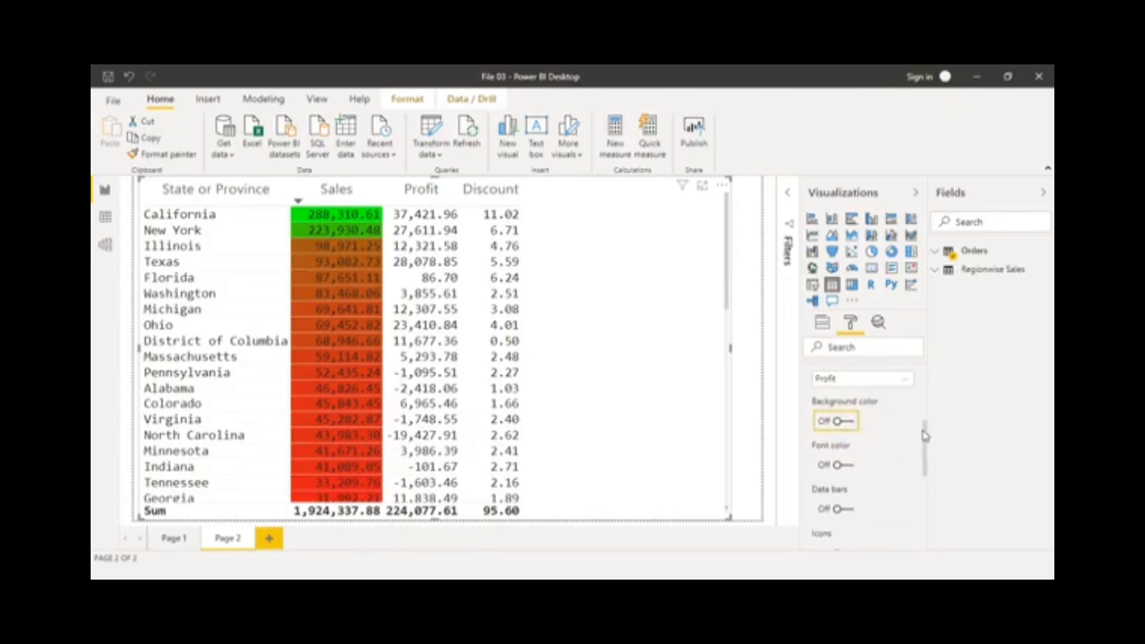
pyautogui.moveTo(925, 428); pyautogui.dragTo(925, 436)
pyautogui.click(836, 447)
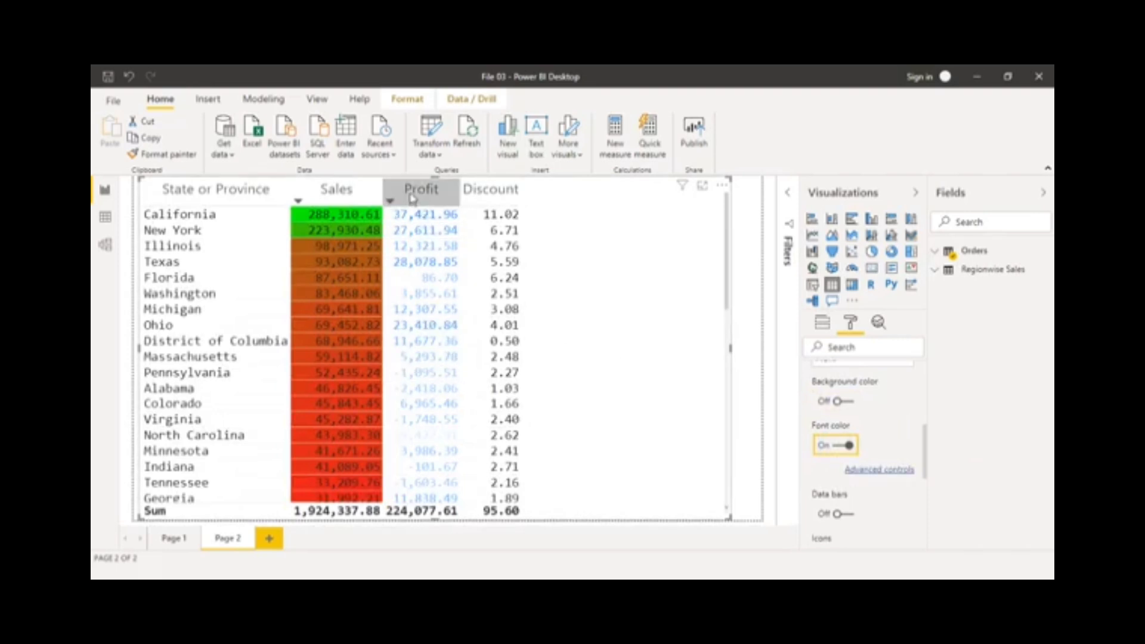
pyautogui.click(389, 203)
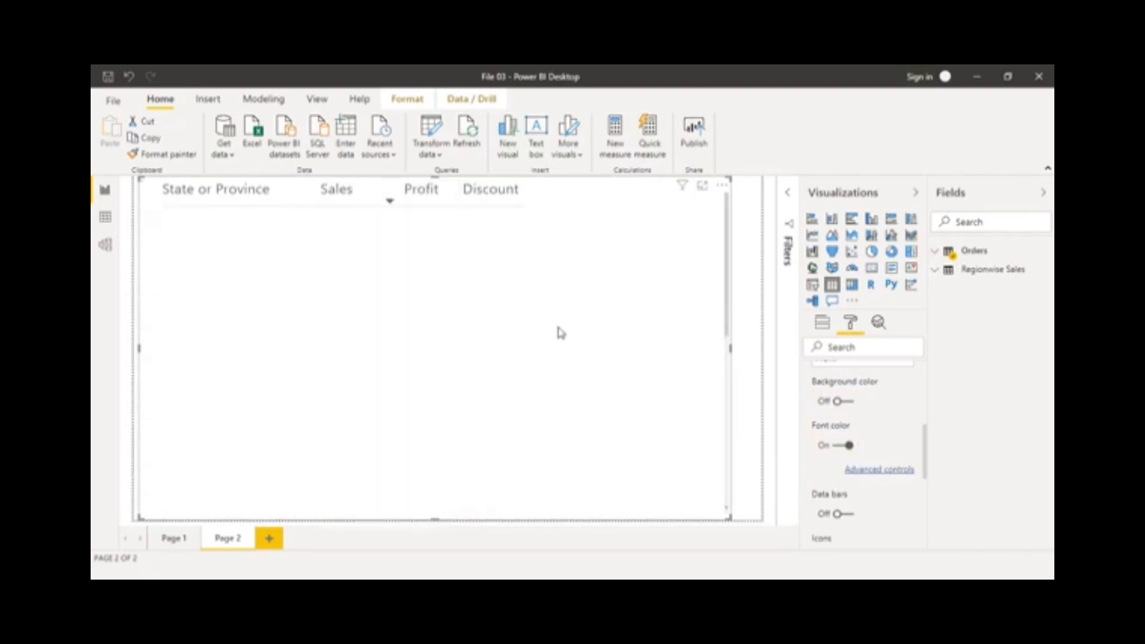
pyautogui.click(879, 469)
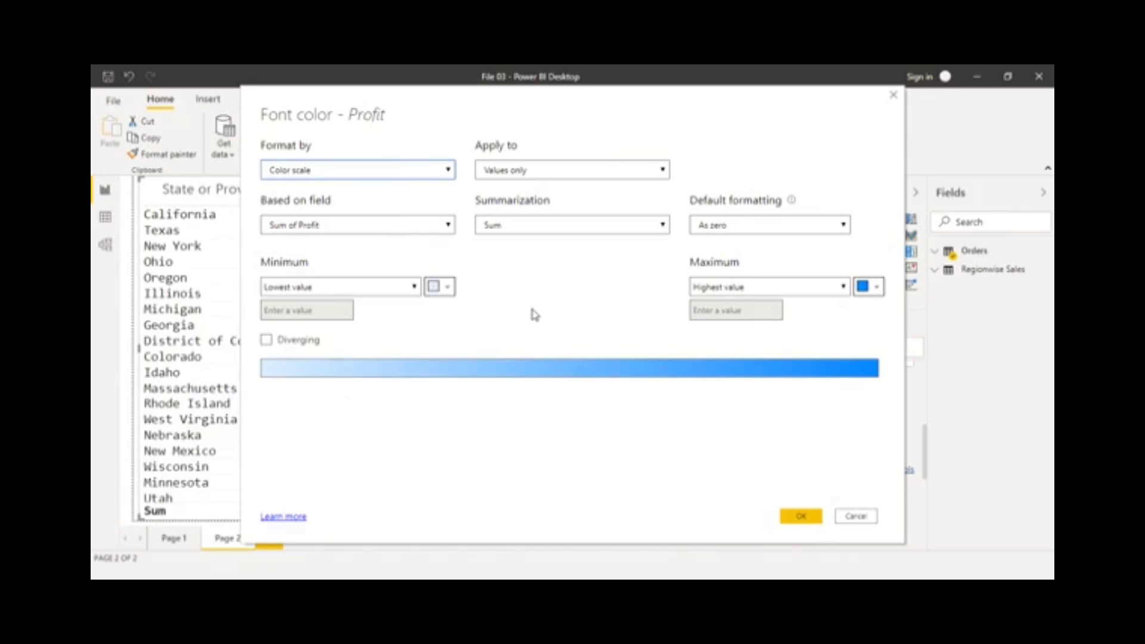
pyautogui.click(893, 94)
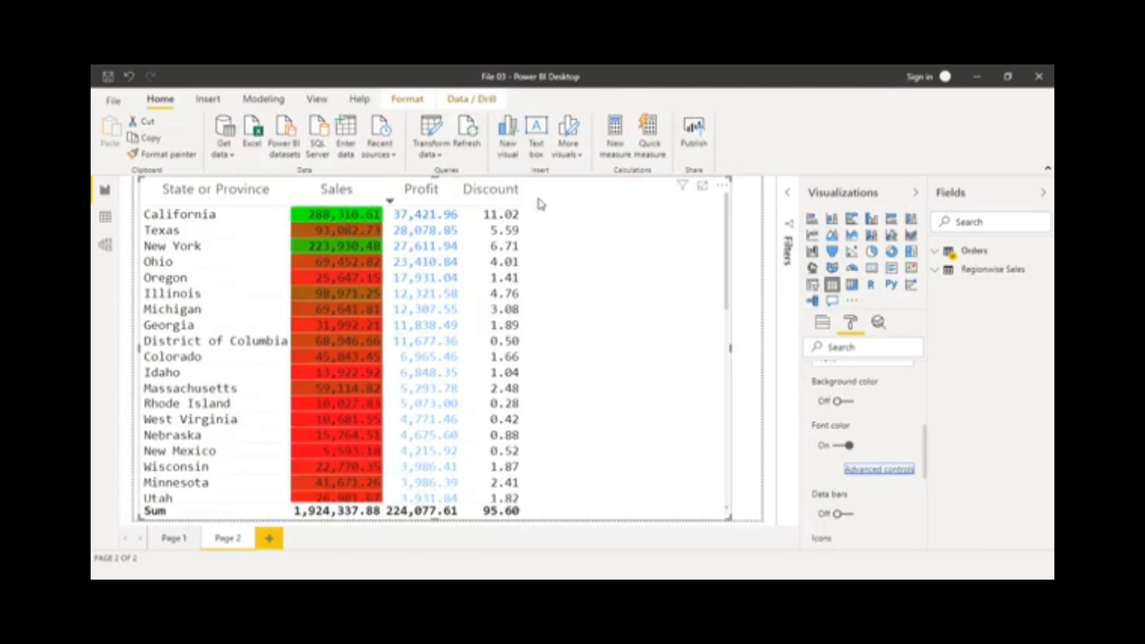
# Step: Sort the table by Discount in descending order and turn on conditional-formatting data bars for the Discount column
pyautogui.click(504, 189)
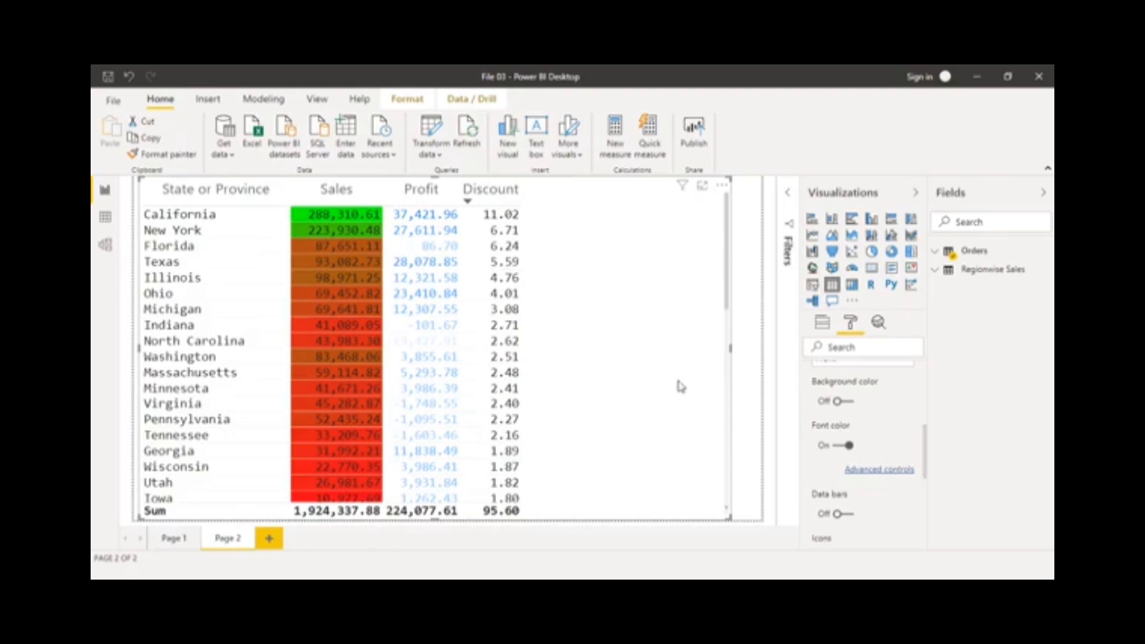
pyautogui.moveTo(924, 434); pyautogui.dragTo(934, 419)
pyautogui.click(905, 435)
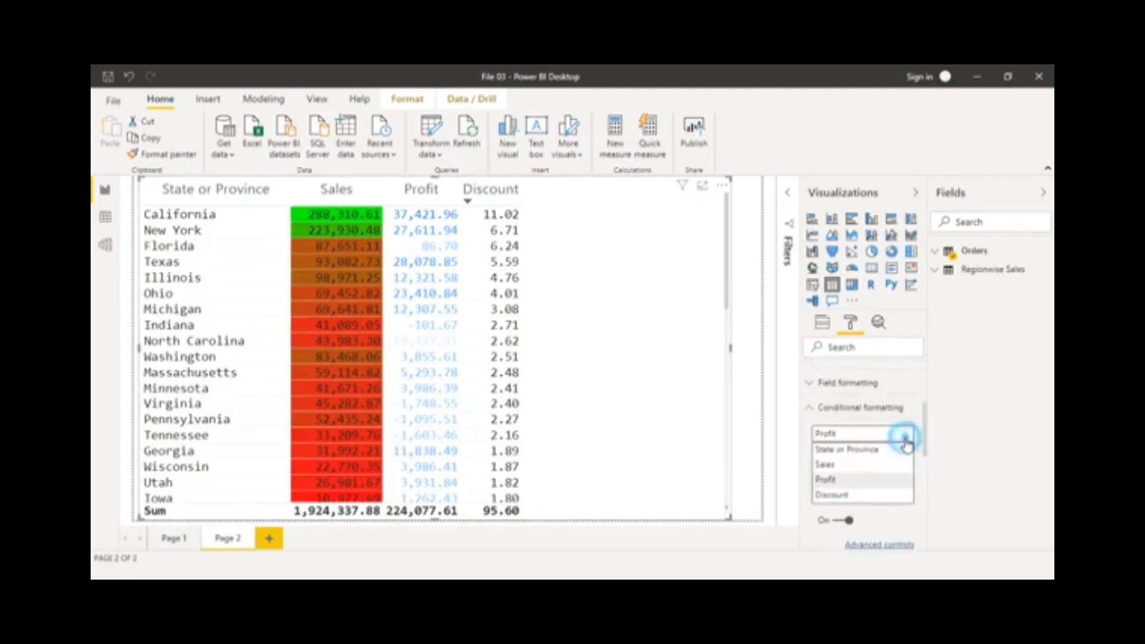
pyautogui.click(856, 495)
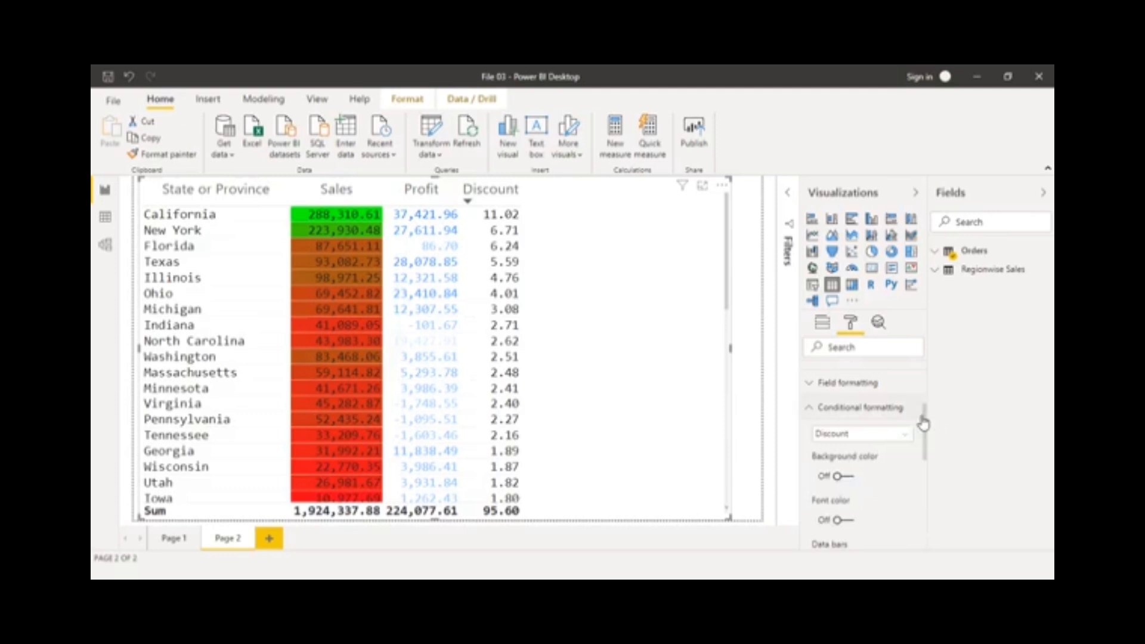
pyautogui.moveTo(925, 418); pyautogui.dragTo(928, 477)
pyautogui.click(841, 382)
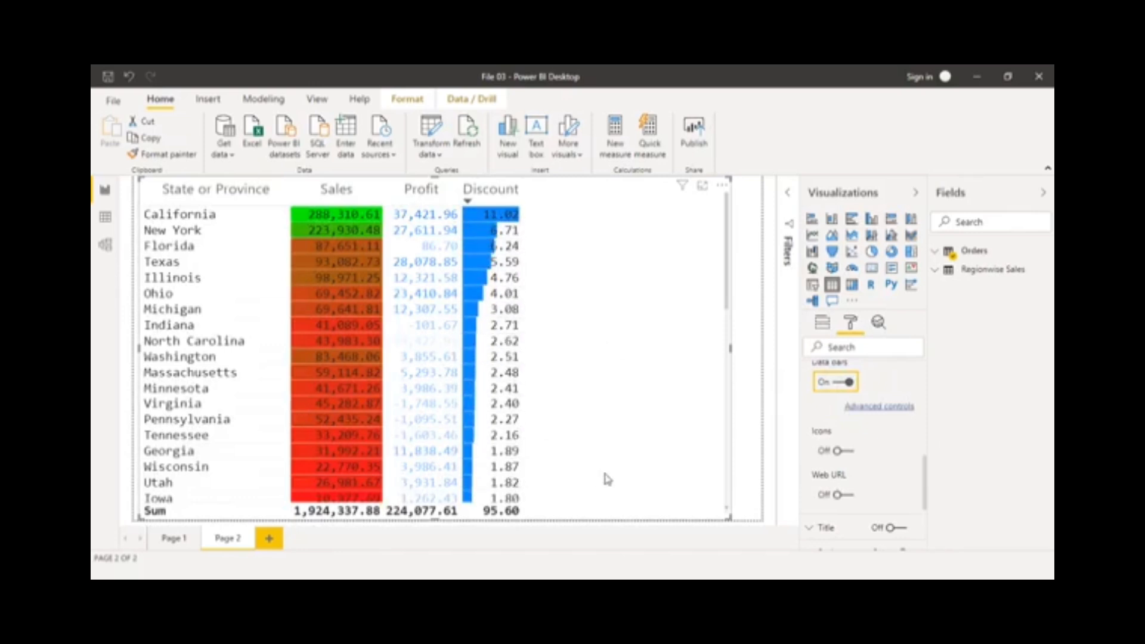
# Step: Set the bar direction of the Discount column's data bars to Right to left and apply it
pyautogui.click(871, 411)
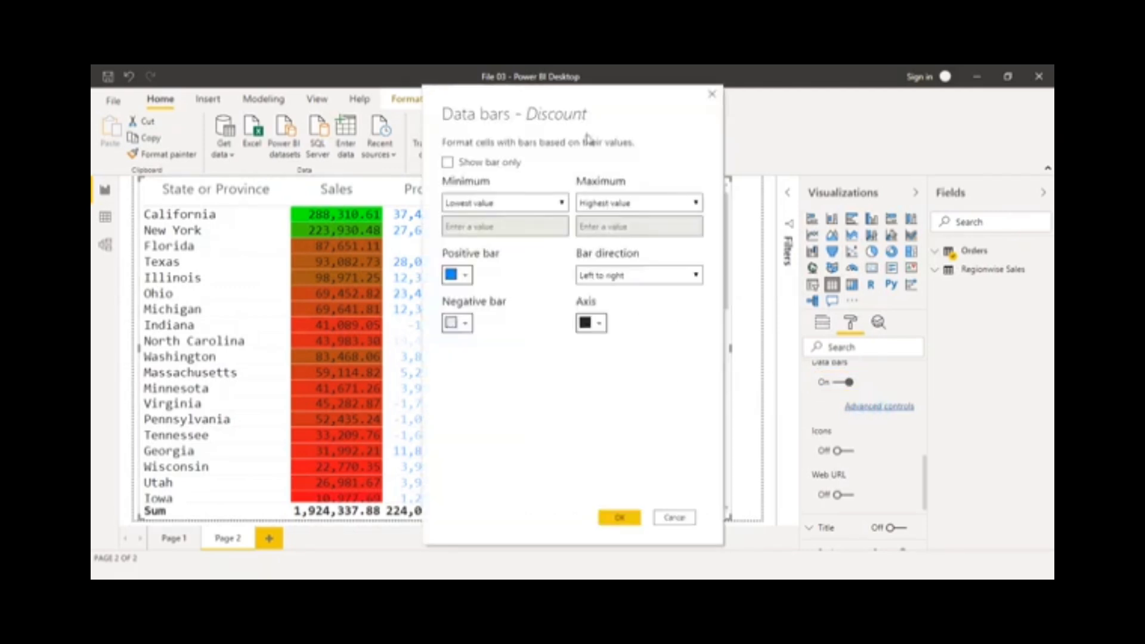
pyautogui.moveTo(593, 95); pyautogui.dragTo(787, 101)
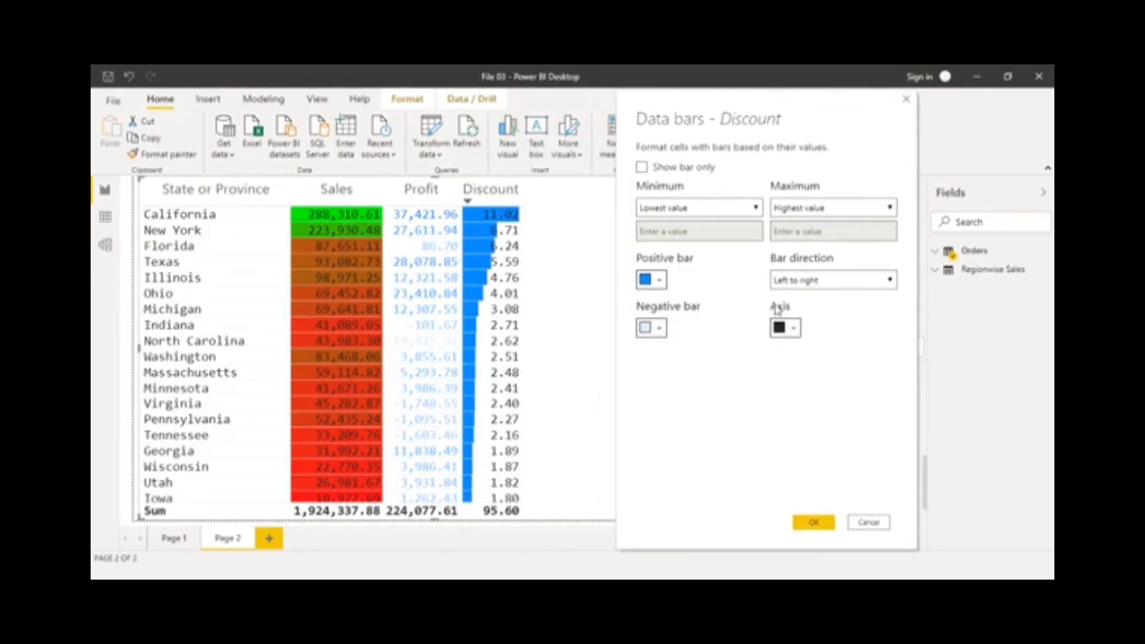
pyautogui.click(816, 285)
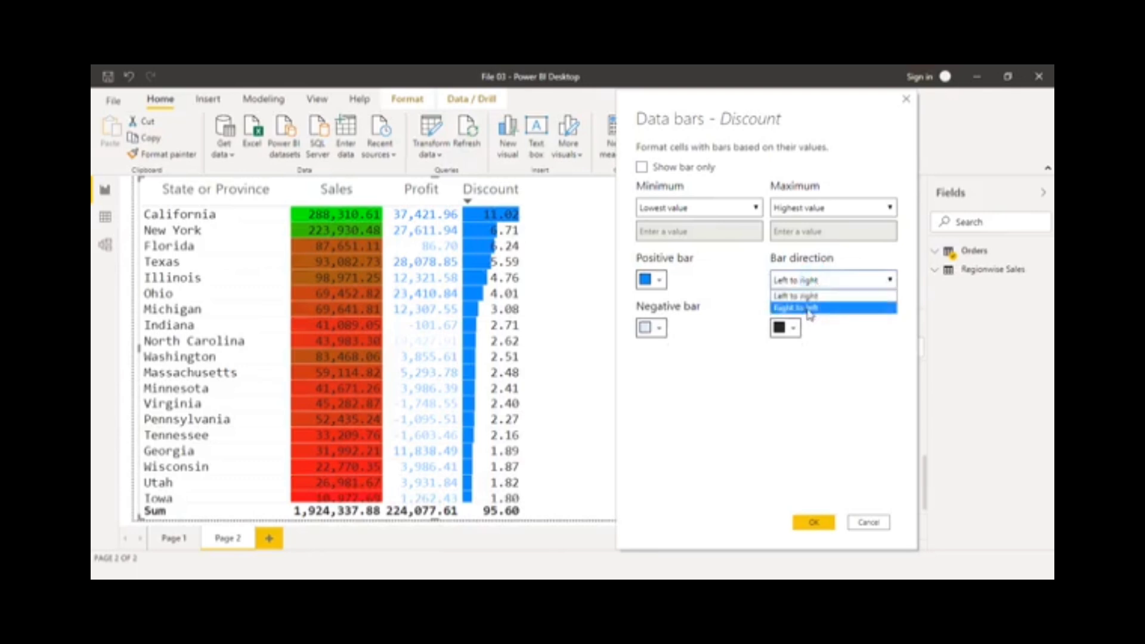
pyautogui.click(796, 307)
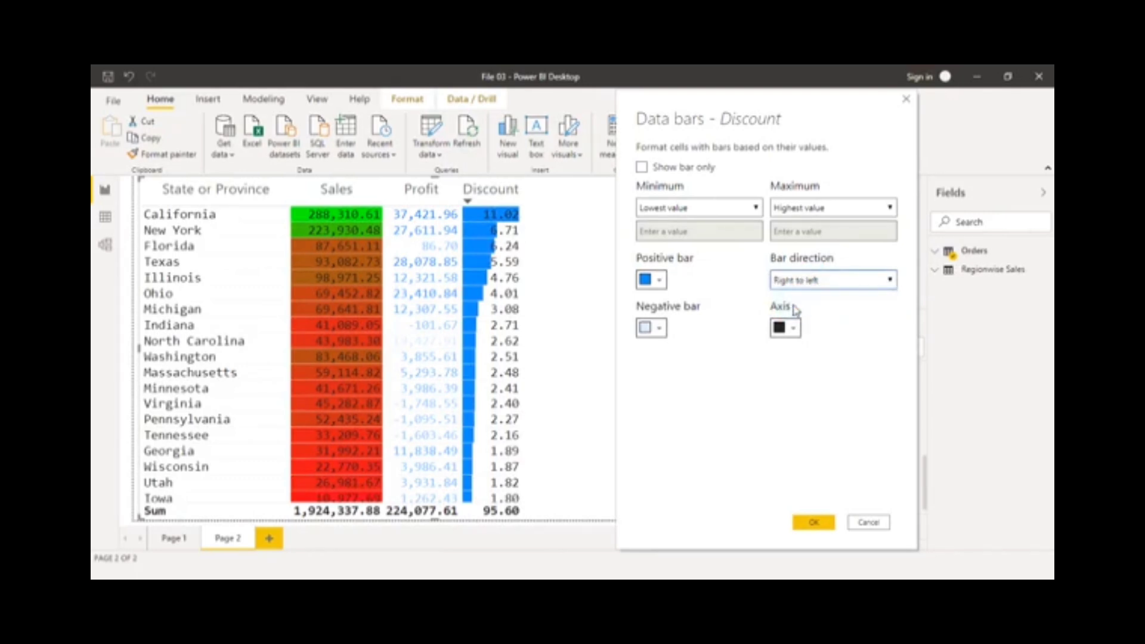
pyautogui.click(813, 522)
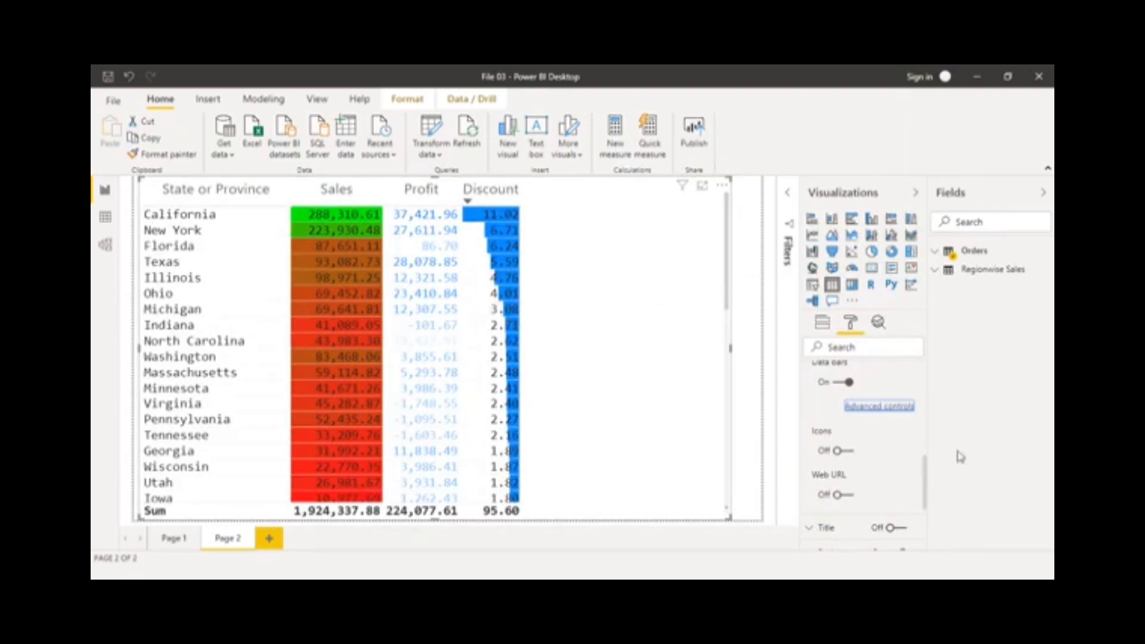
# Step: Sort the table by Profit in descending order and replace the Profit column's font color formatting with data bars
pyautogui.moveTo(928, 483); pyautogui.dragTo(927, 477)
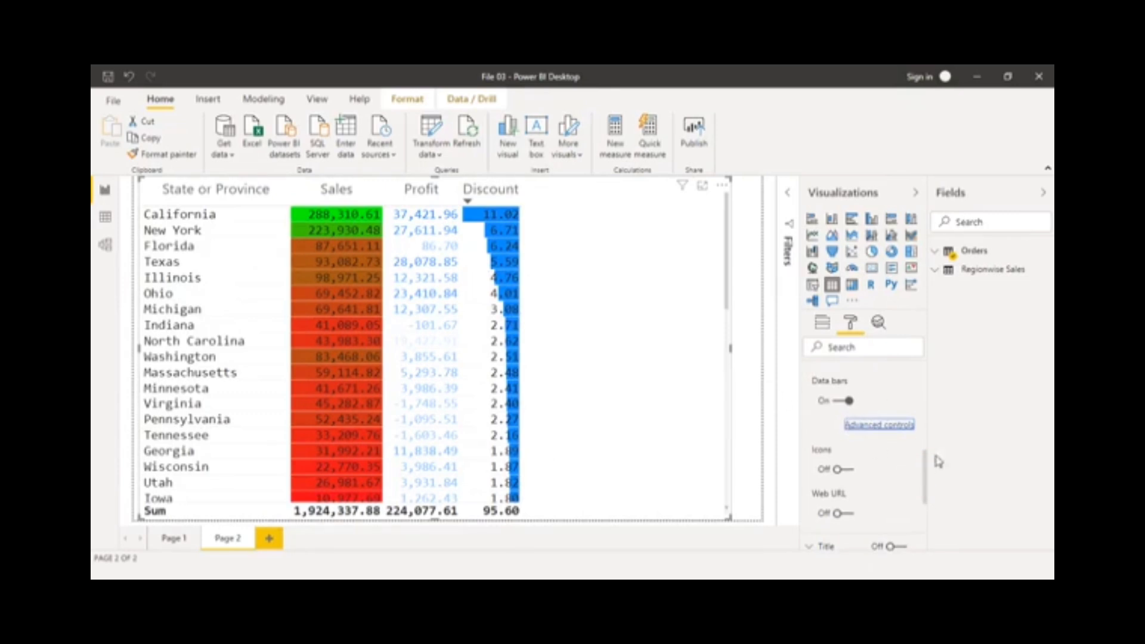
pyautogui.moveTo(928, 490); pyautogui.dragTo(910, 435)
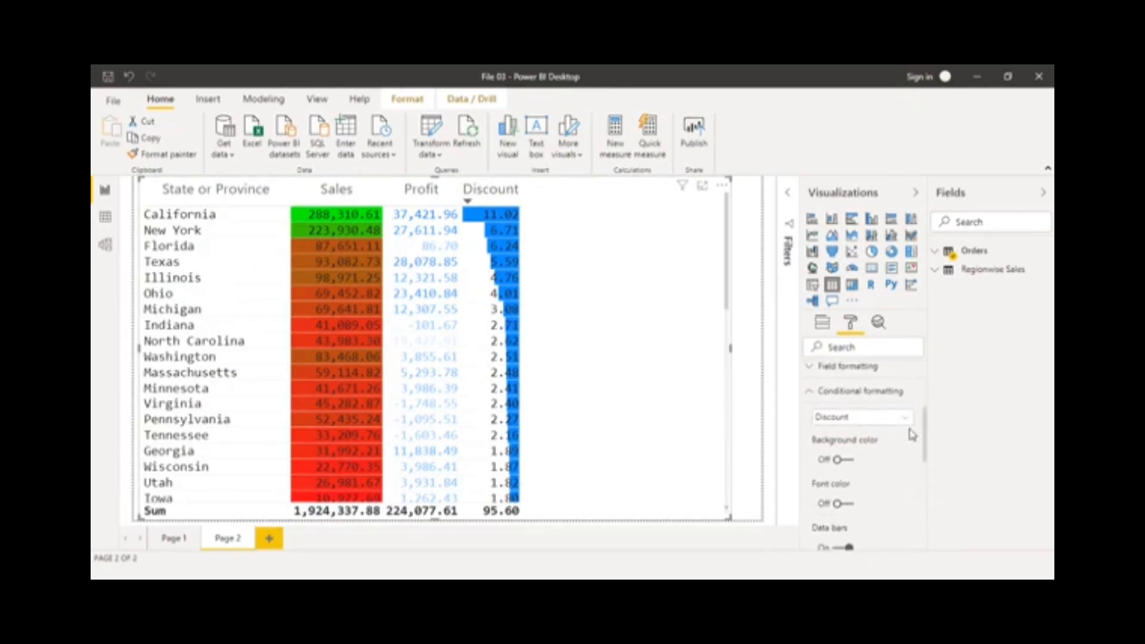
pyautogui.click(904, 424)
pyautogui.click(825, 467)
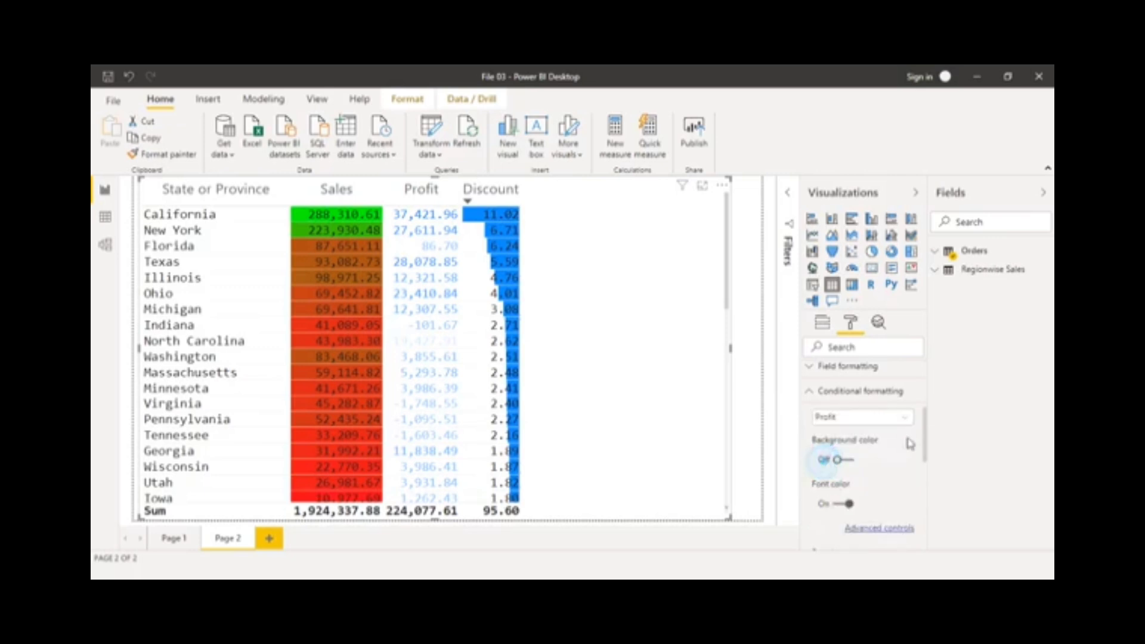
pyautogui.moveTo(925, 430); pyautogui.dragTo(925, 447)
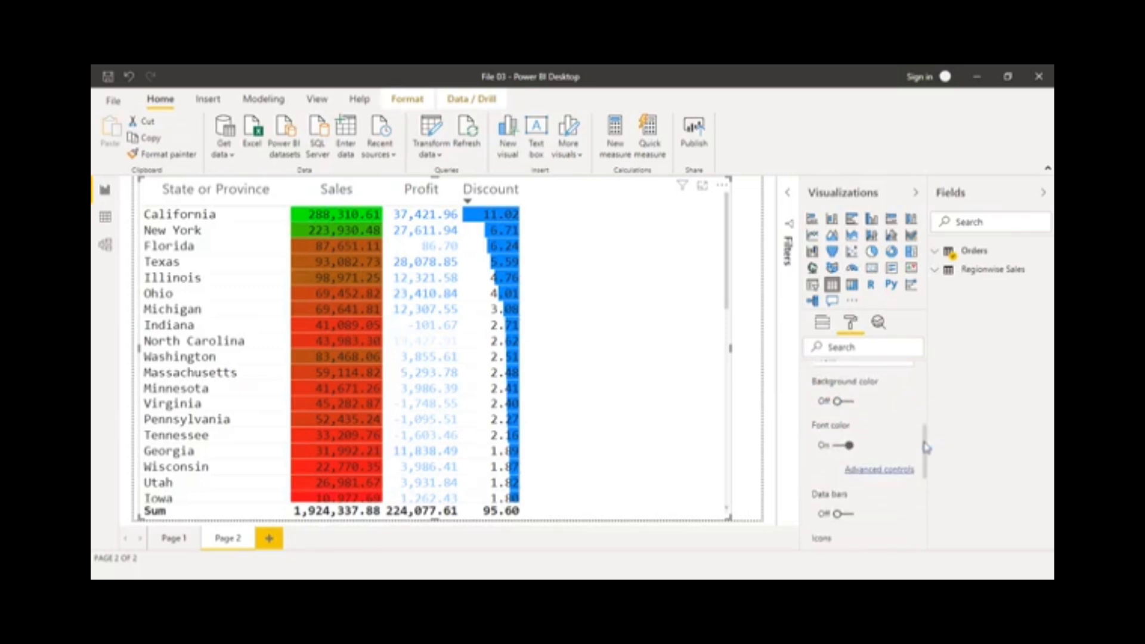
pyautogui.click(394, 196)
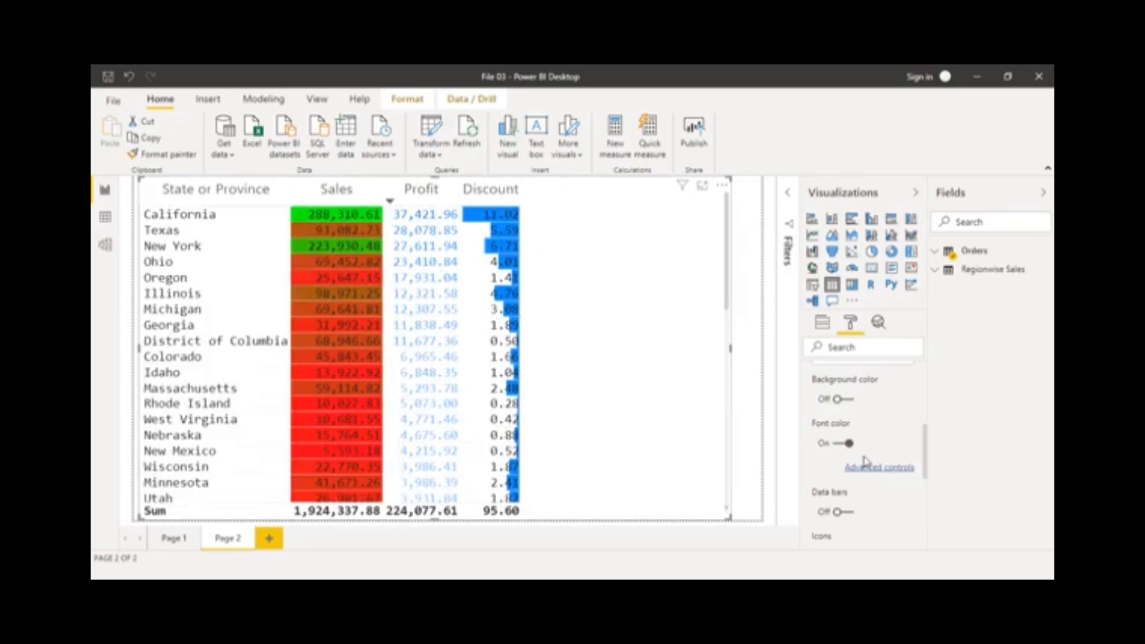
pyautogui.click(847, 443)
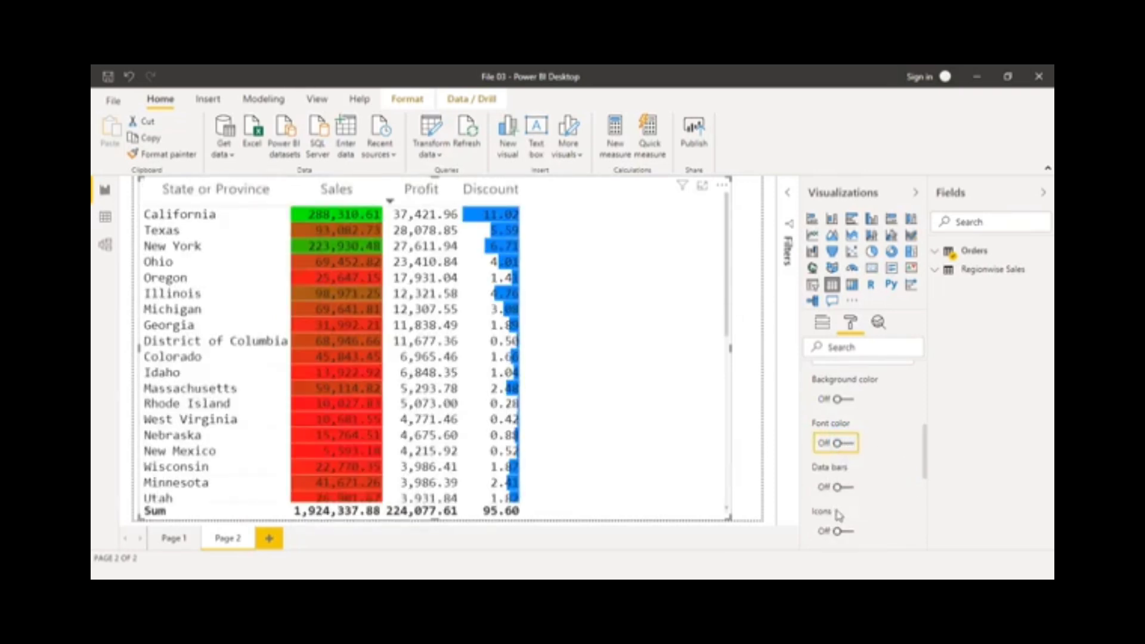
pyautogui.click(841, 487)
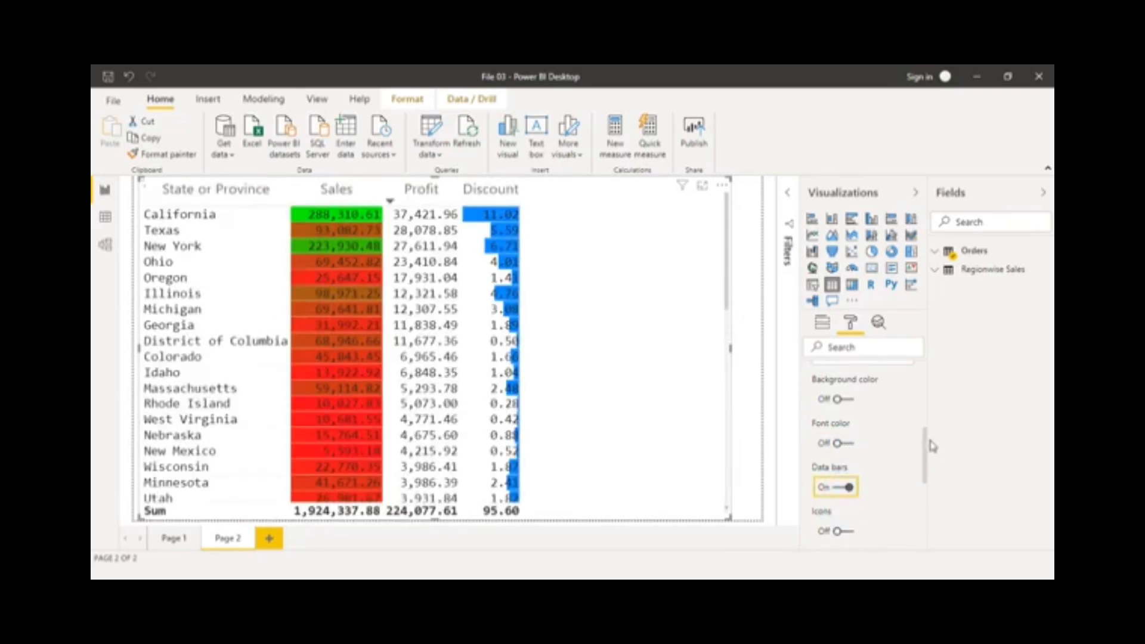
# Step: Color the Profit data bars green for positive and red for negative values, apply it, and check the bars down the table
pyautogui.moveTo(925, 435); pyautogui.dragTo(929, 469)
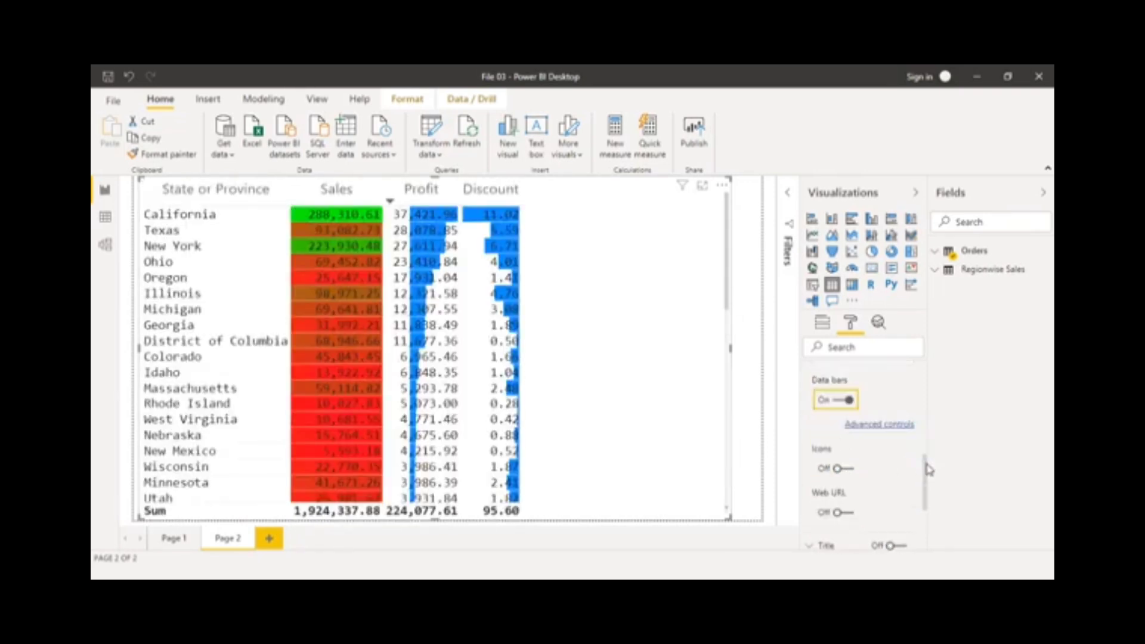
pyautogui.click(885, 427)
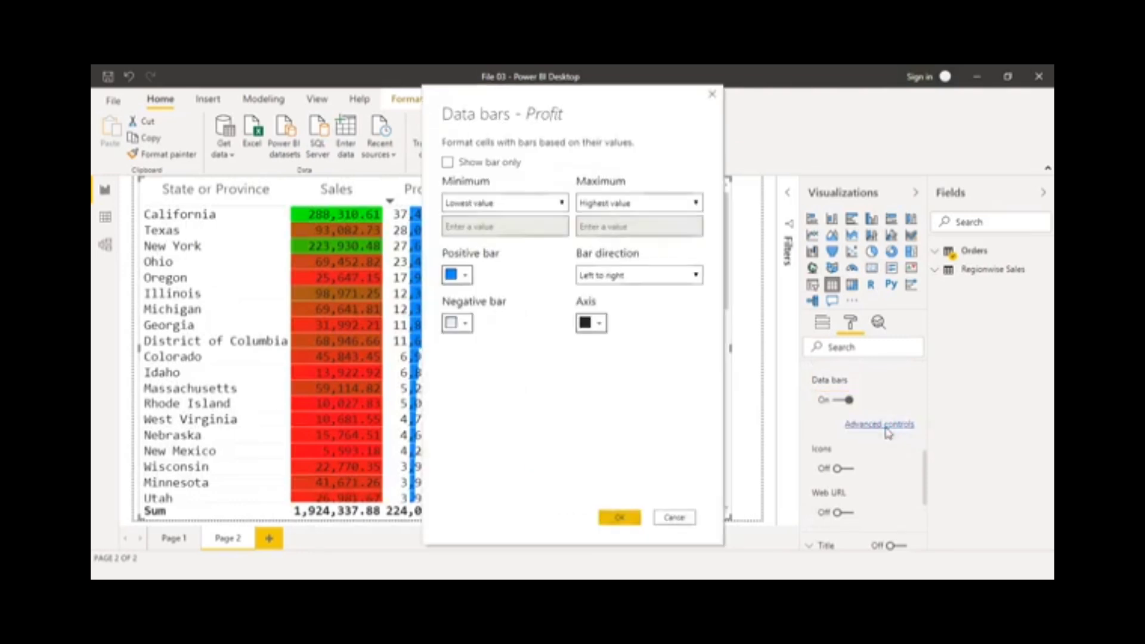
pyautogui.click(463, 276)
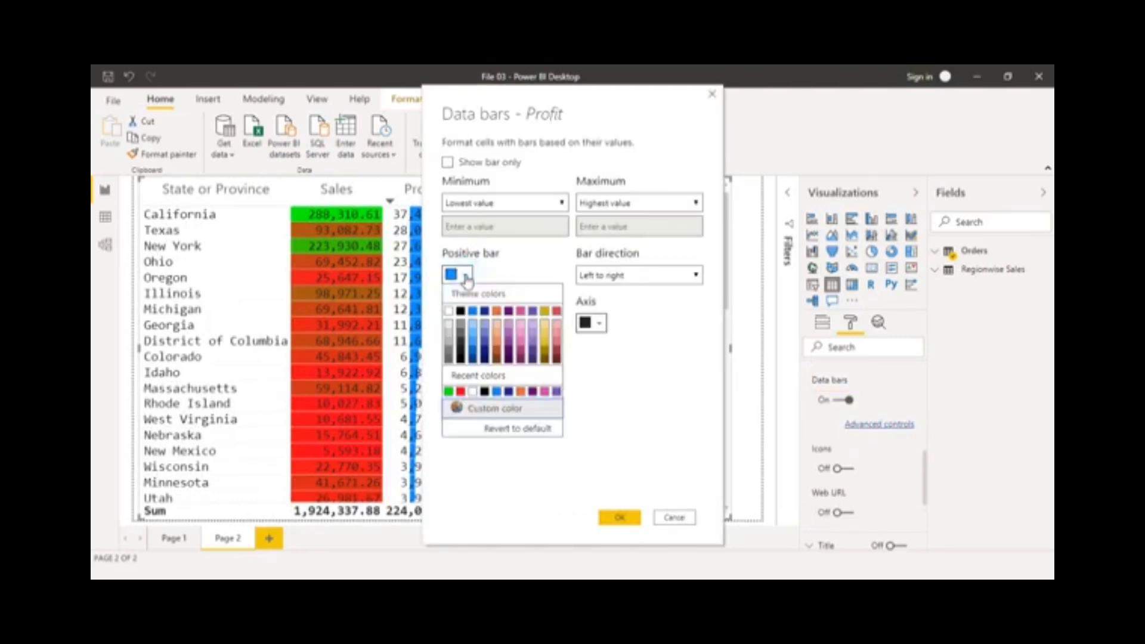
pyautogui.click(448, 392)
pyautogui.click(463, 322)
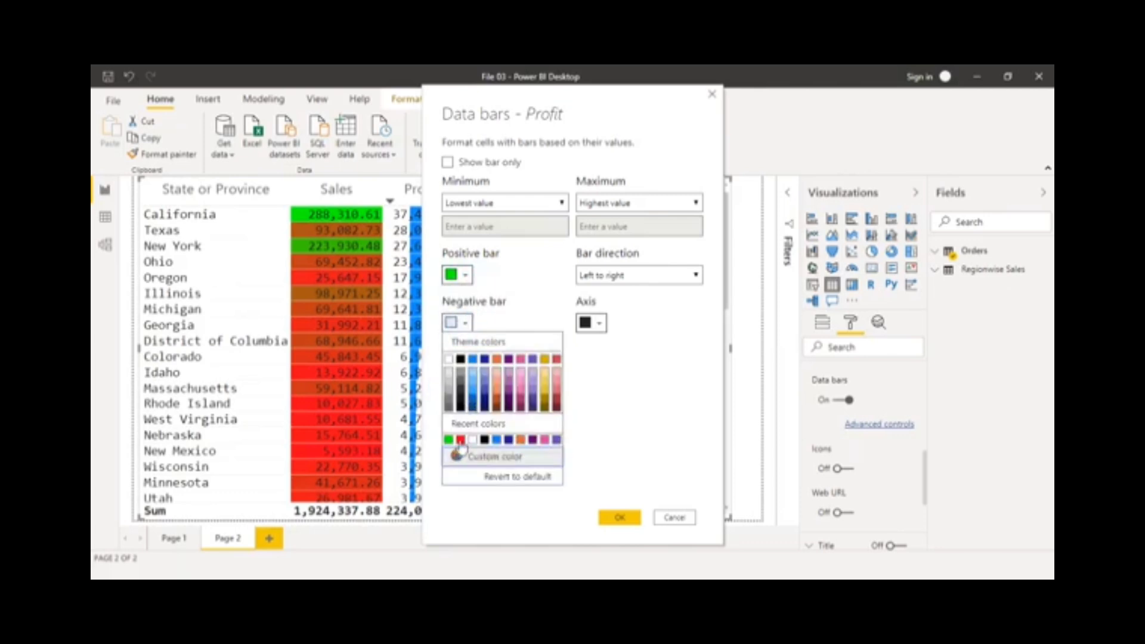
pyautogui.click(461, 439)
pyautogui.click(626, 518)
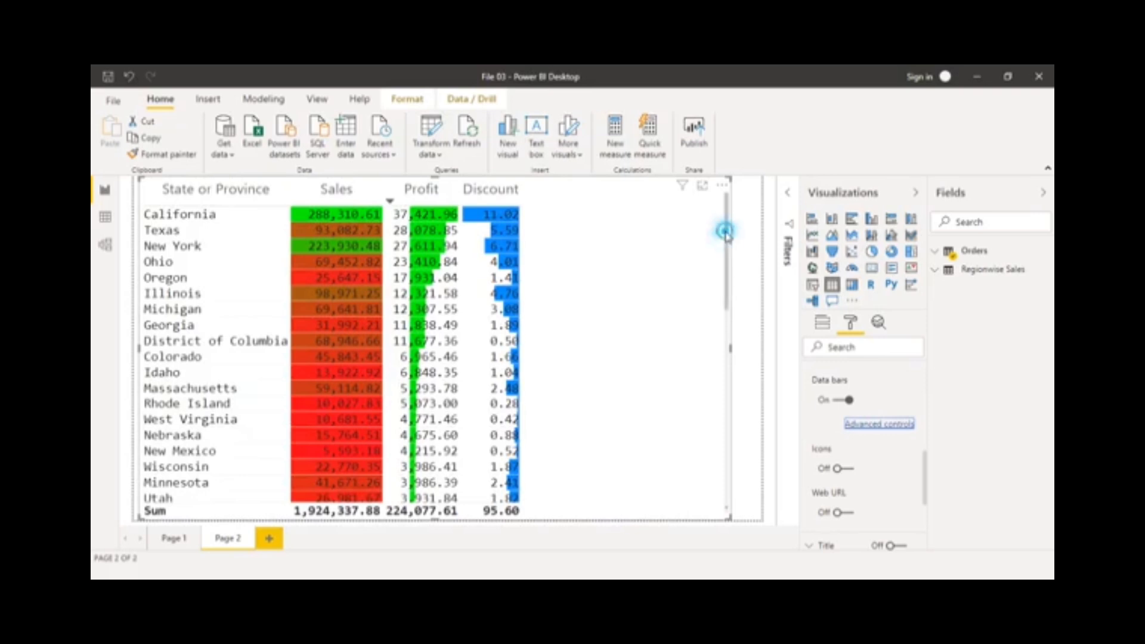
pyautogui.moveTo(724, 229); pyautogui.dragTo(725, 413)
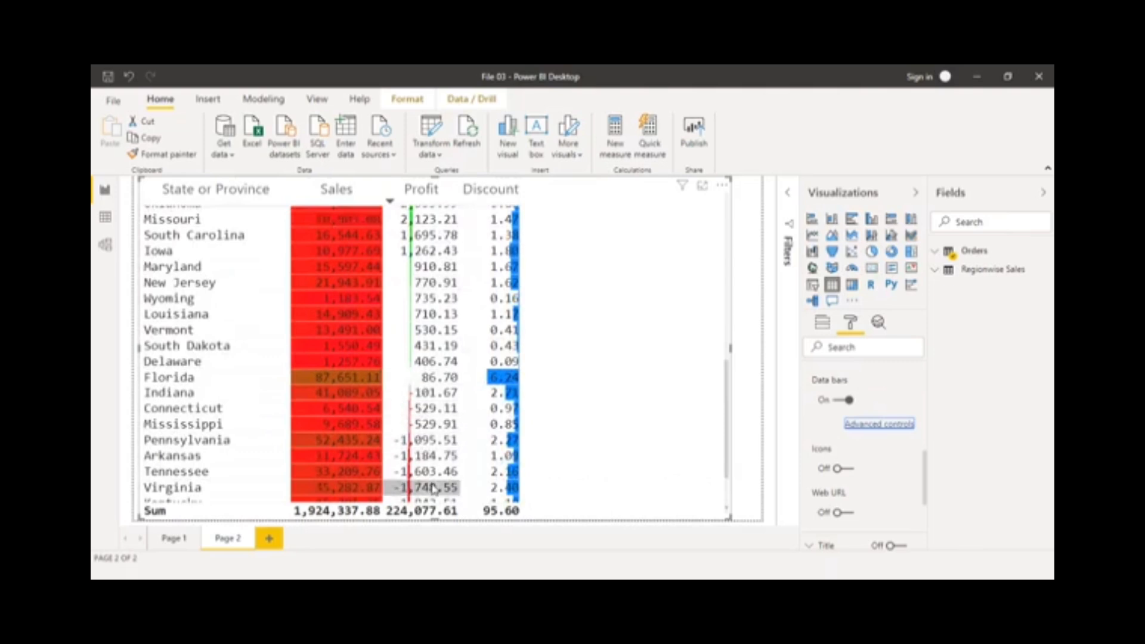
pyautogui.moveTo(728, 396); pyautogui.dragTo(689, 237)
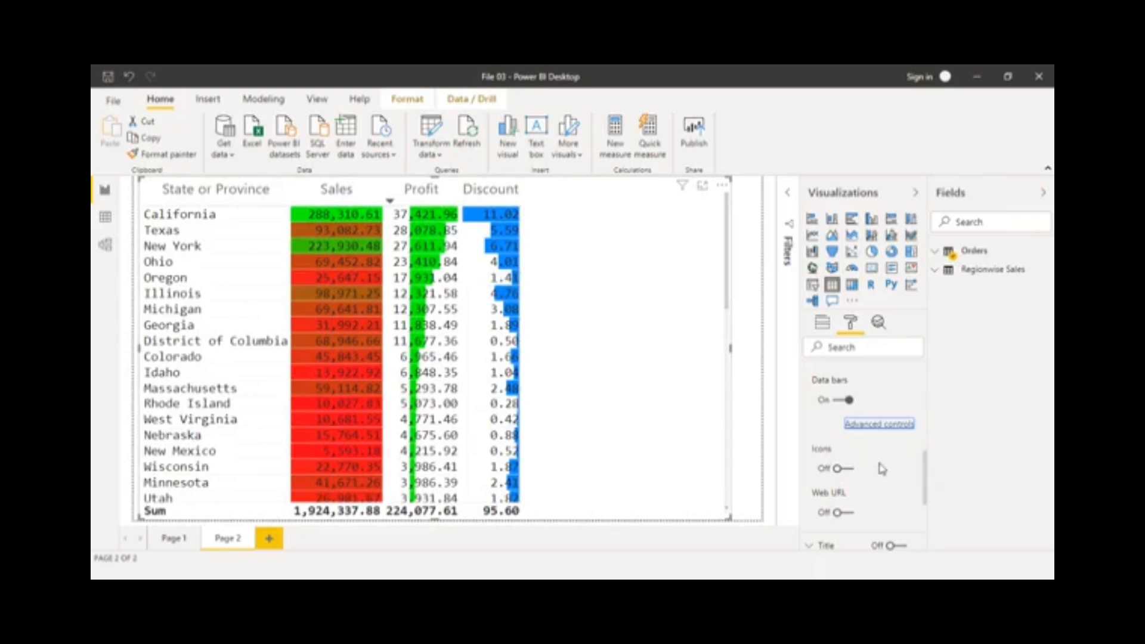
# Step: Replace the Profit column's data bars with conditional-formatting icons and check the icons down the table
pyautogui.click(845, 400)
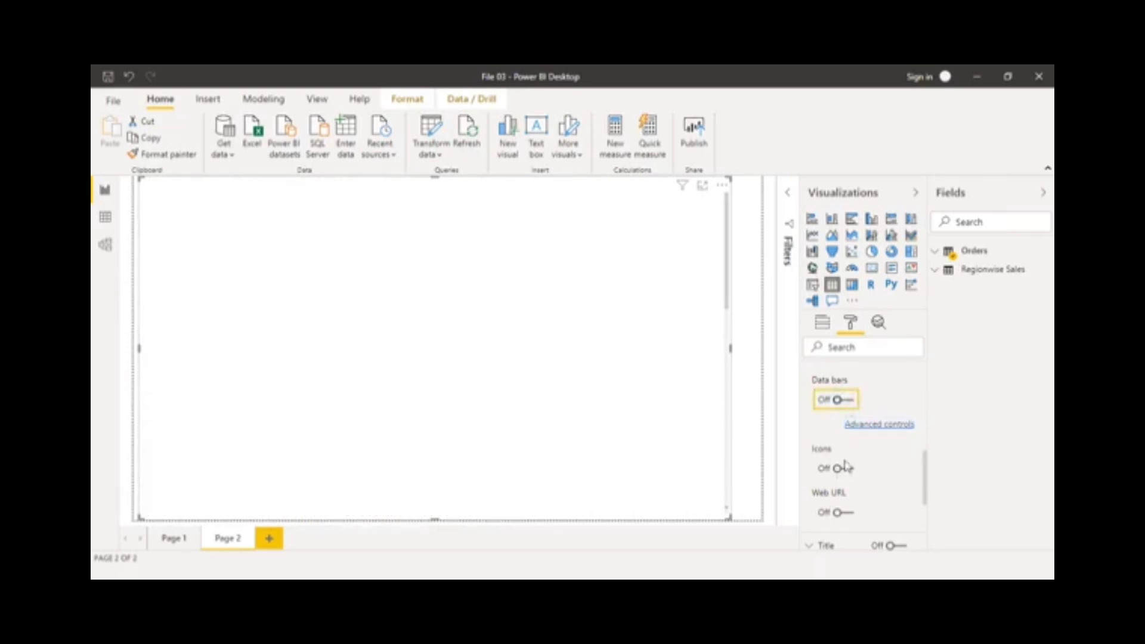
pyautogui.click(838, 448)
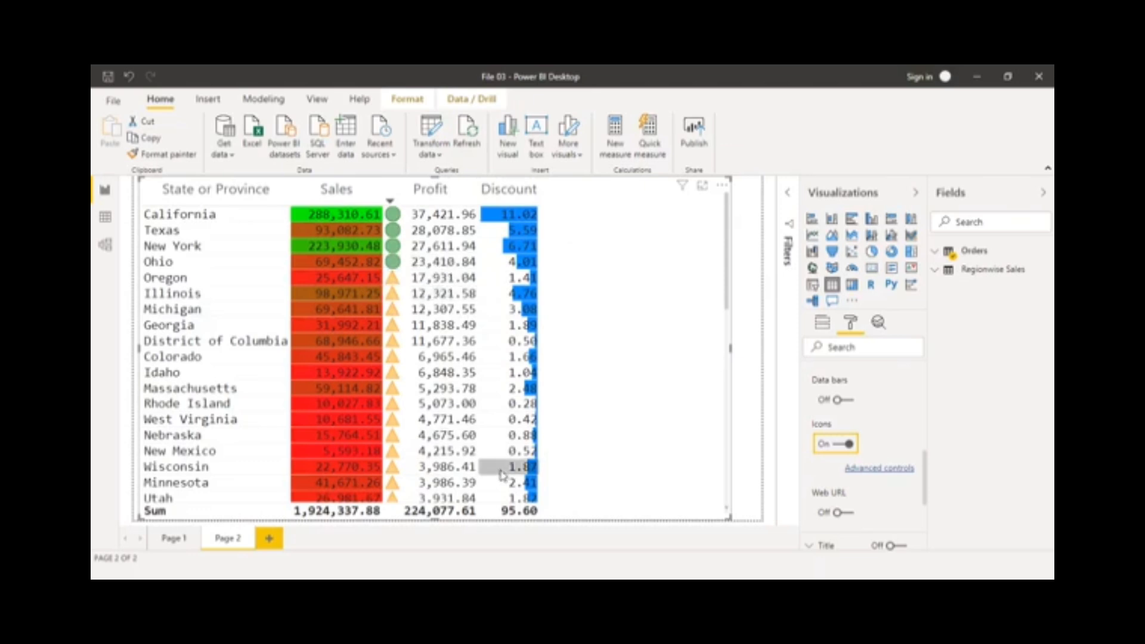
pyautogui.moveTo(727, 297); pyautogui.dragTo(738, 501)
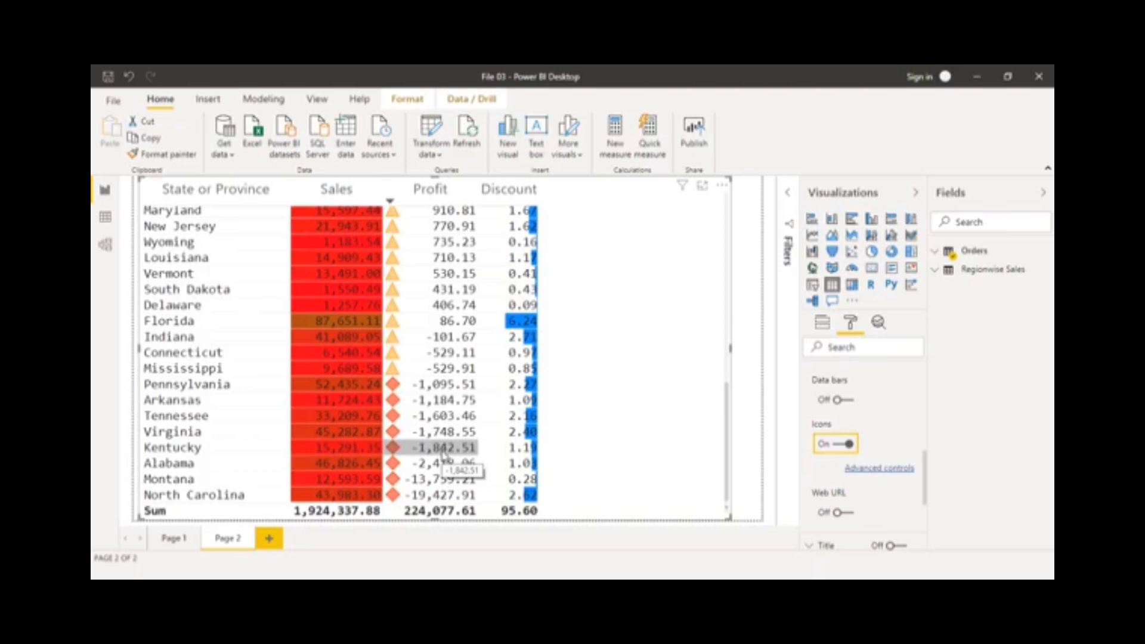
pyautogui.click(726, 422)
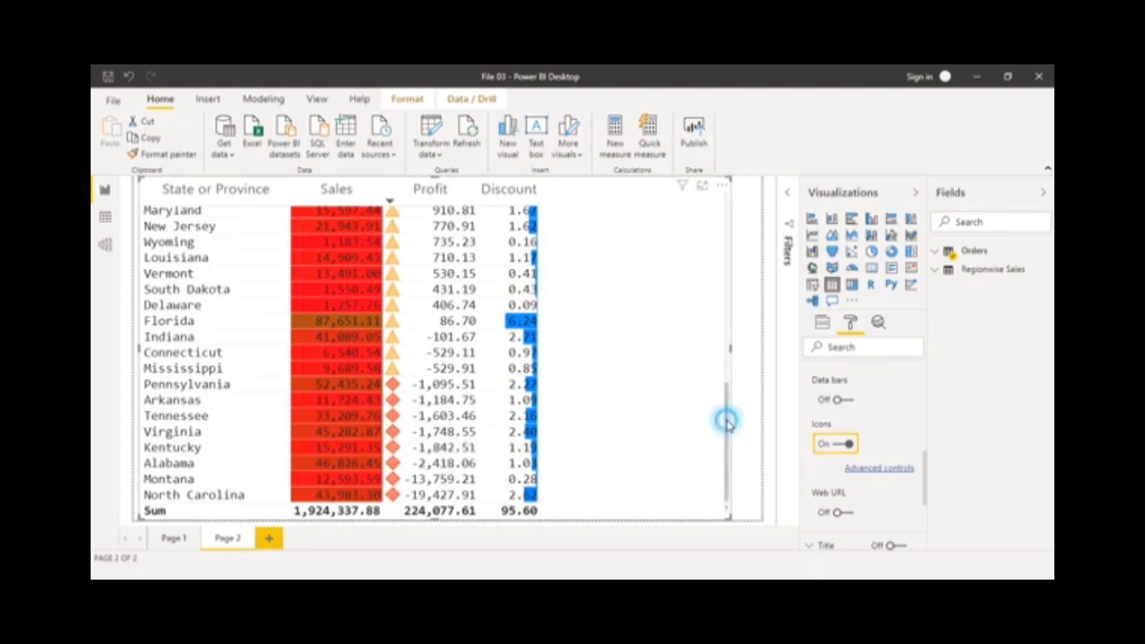
pyautogui.moveTo(726, 422); pyautogui.dragTo(727, 213)
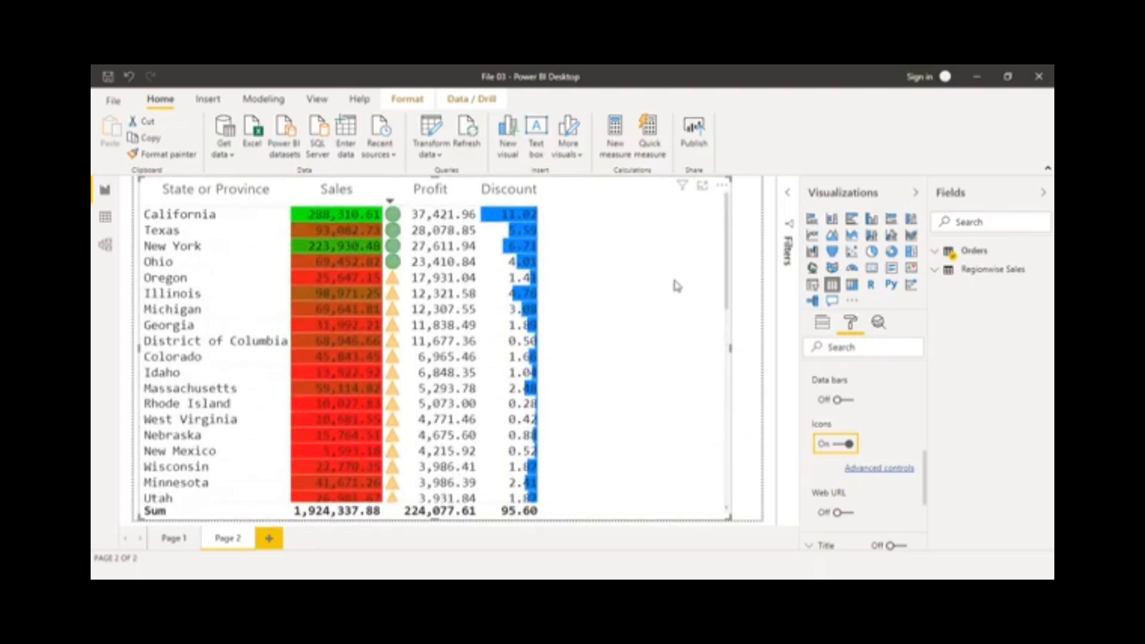
# Step: Show the Profit values as Percent of grand total and sort the table by that column in descending order
pyautogui.click(822, 325)
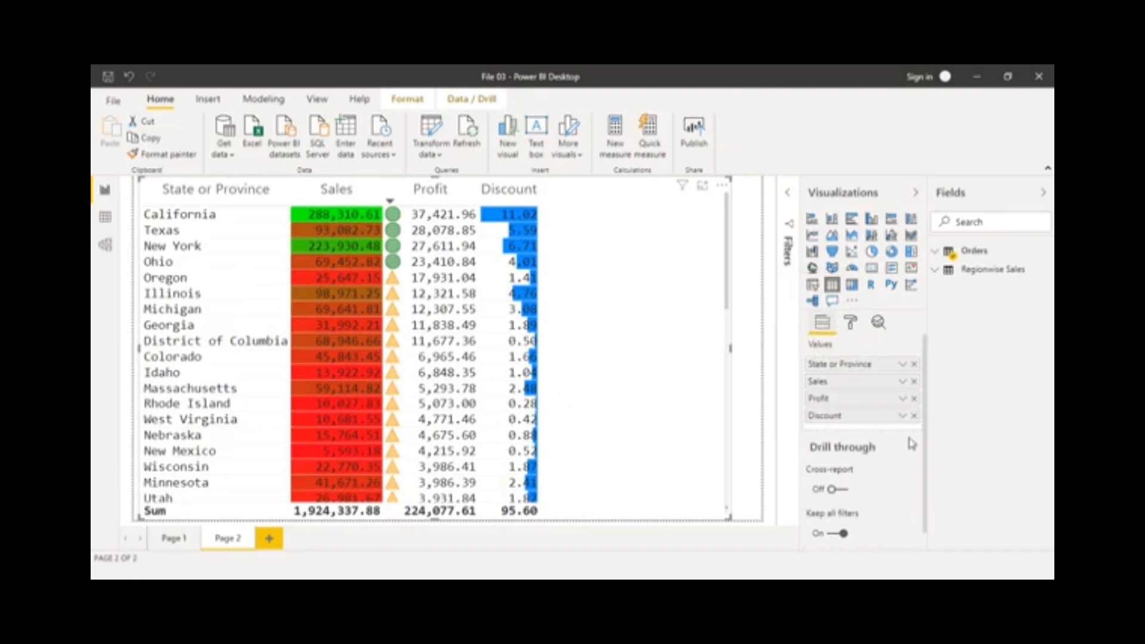
pyautogui.click(903, 399)
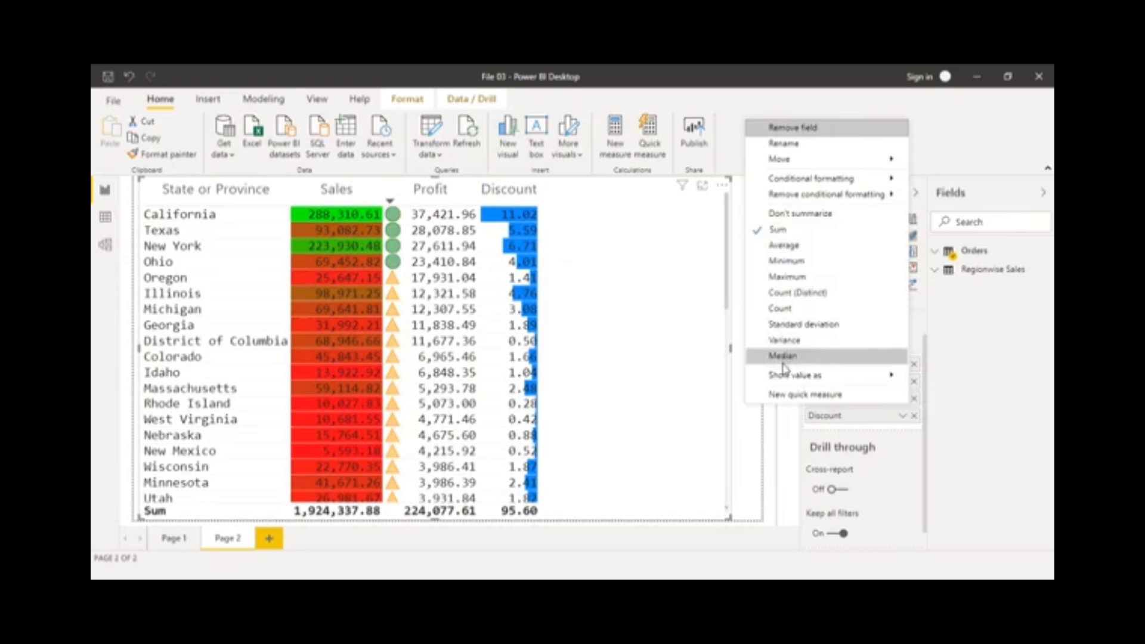
pyautogui.moveTo(785, 377)
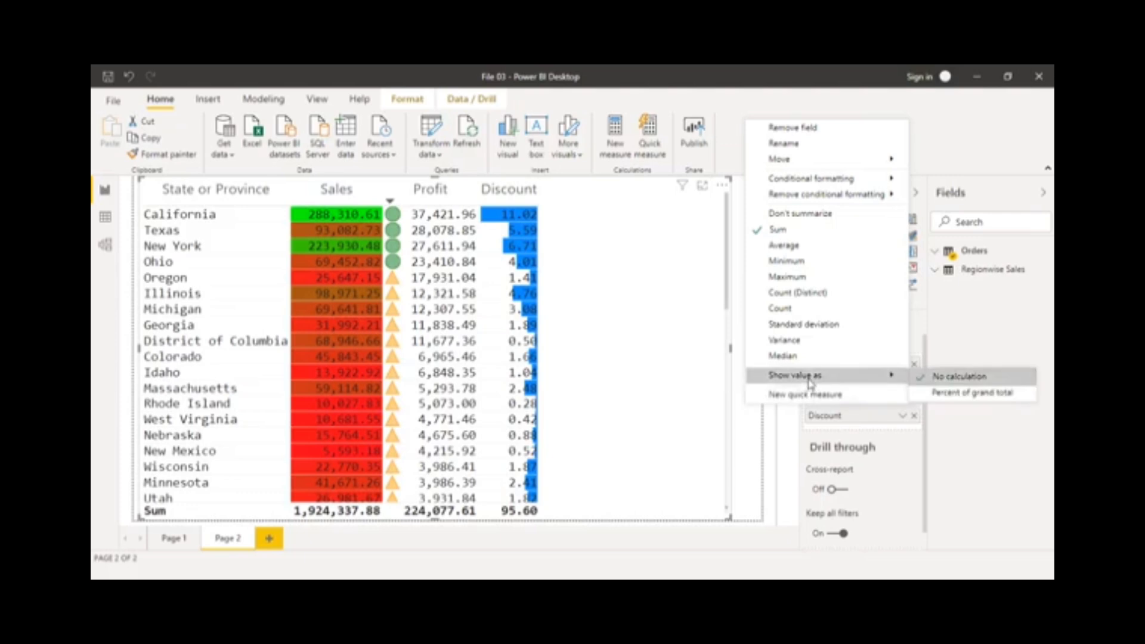
pyautogui.click(958, 395)
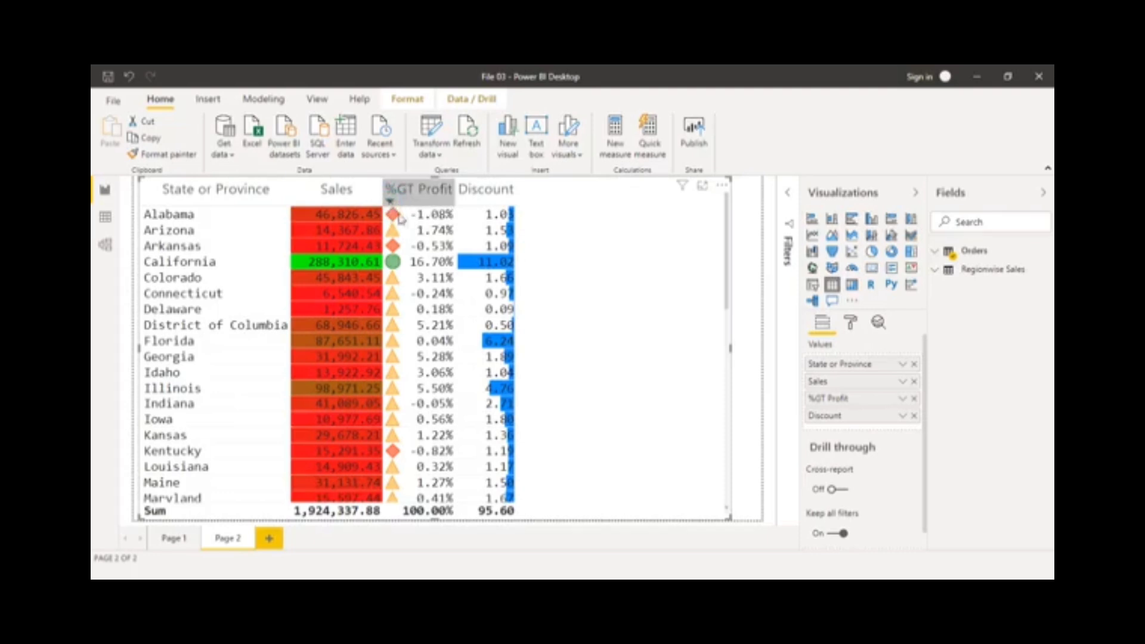
pyautogui.click(412, 192)
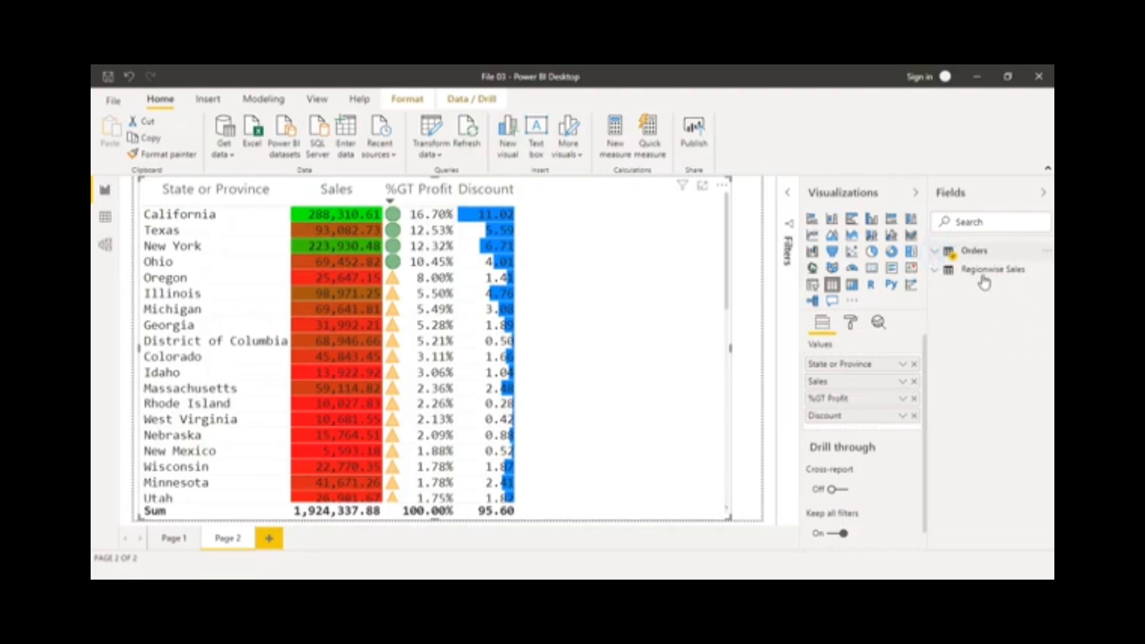
# Step: Add the Orders table's Profit field to the table values again and move %GT Profit to the end, after it
pyautogui.click(974, 251)
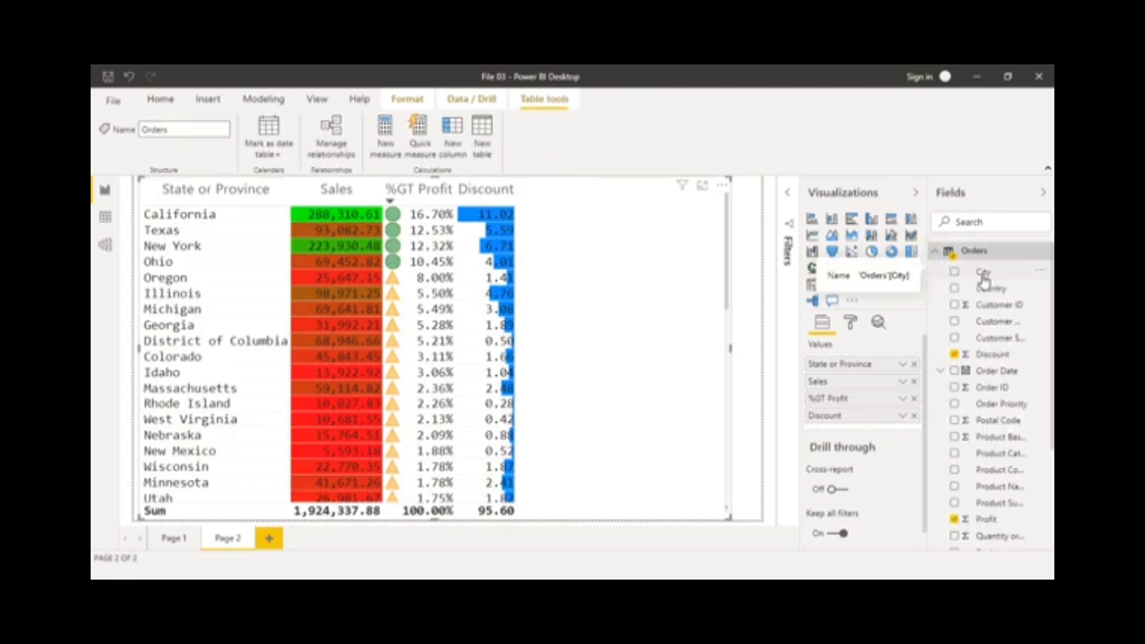
pyautogui.moveTo(982, 519); pyautogui.dragTo(829, 434)
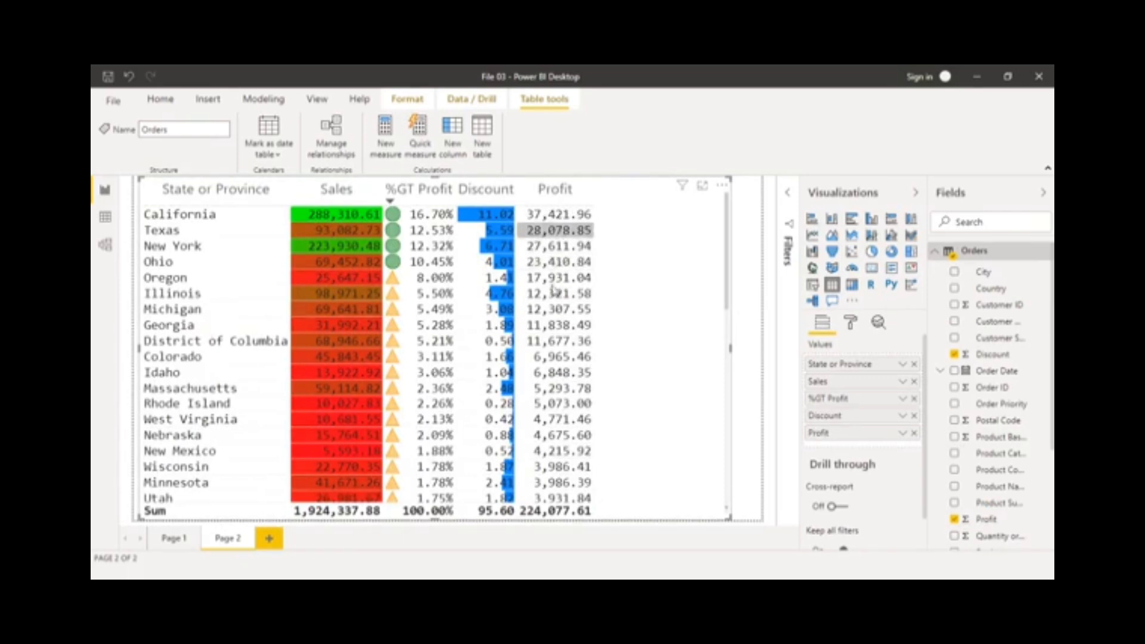
pyautogui.moveTo(841, 398); pyautogui.dragTo(847, 451)
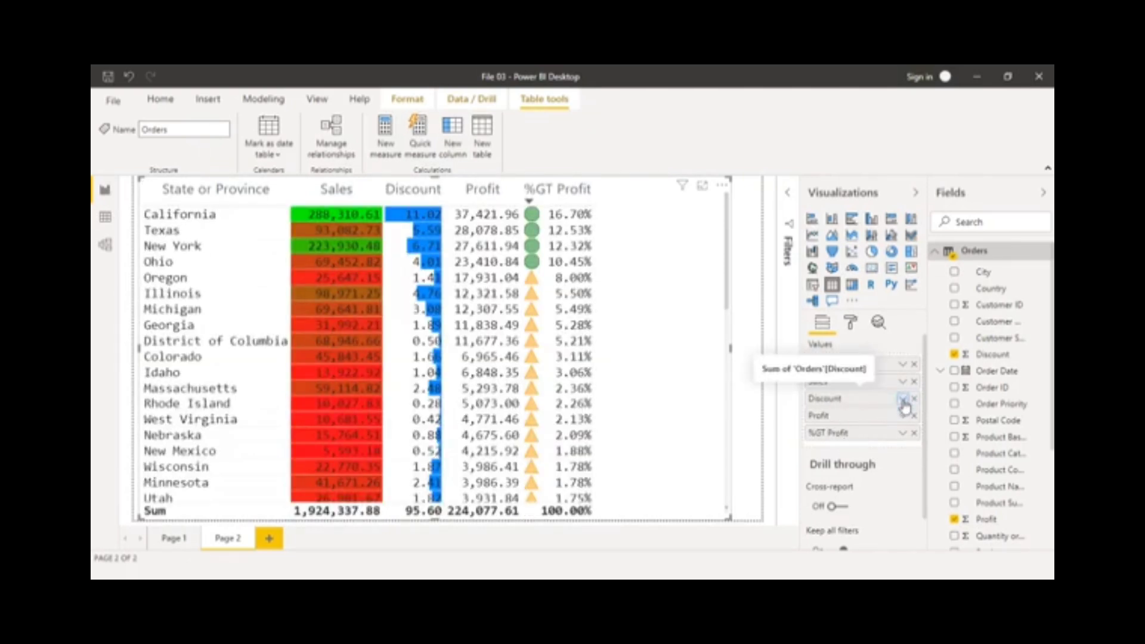
# Step: Change the Discount column's aggregation to Maximum
pyautogui.click(903, 400)
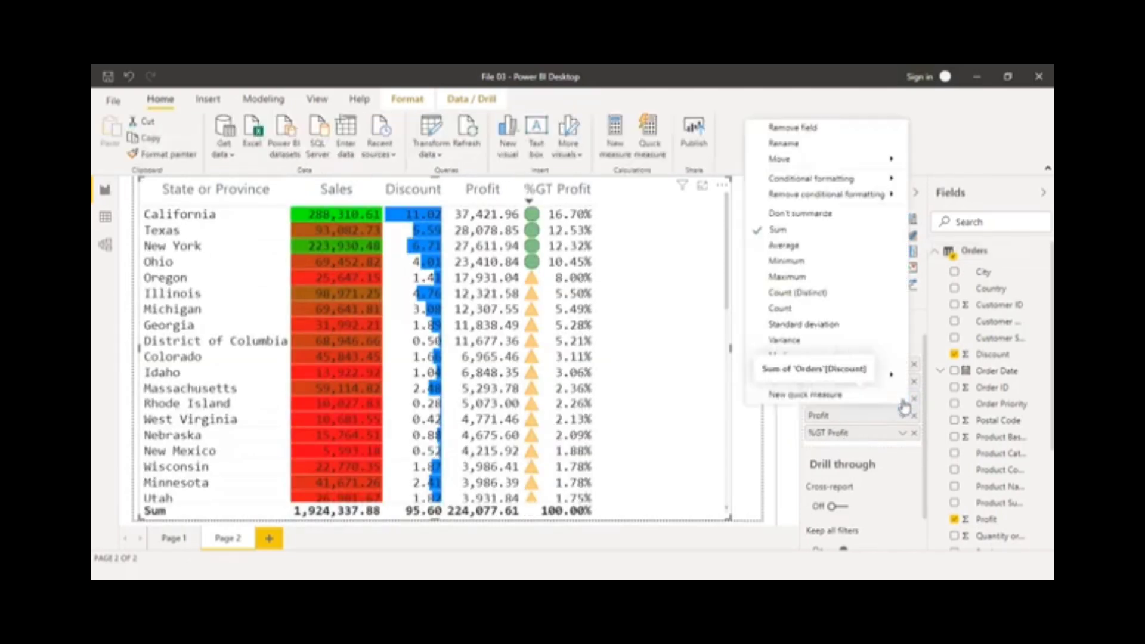
pyautogui.click(788, 278)
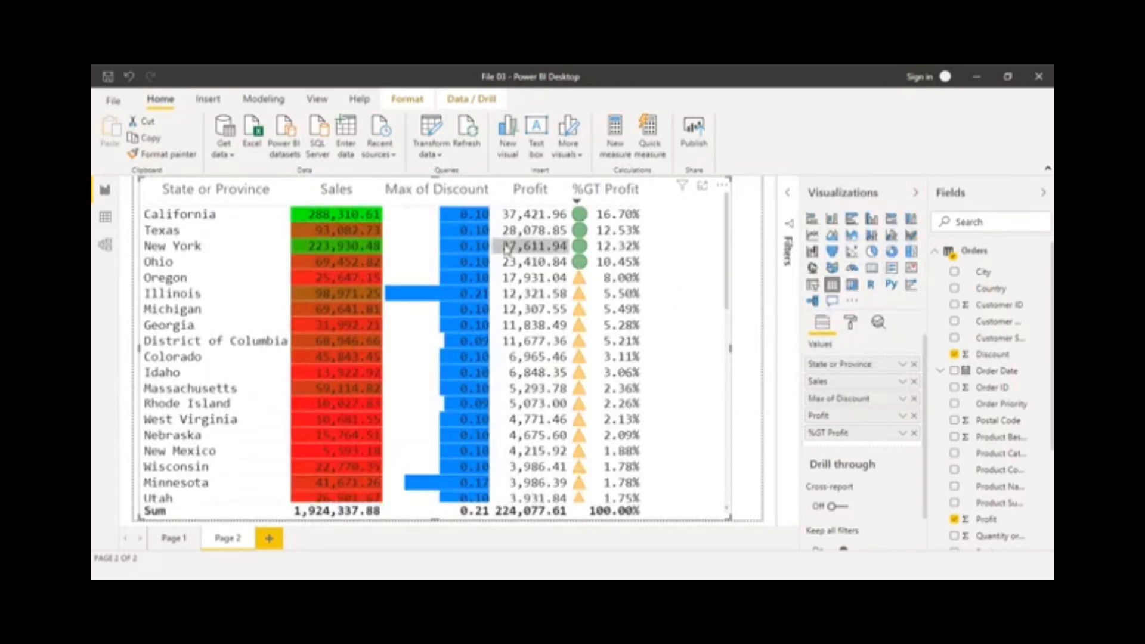
pyautogui.moveTo(728, 297)
pyautogui.mouseDown()
pyautogui.moveTo(732, 477)
pyautogui.moveTo(718, 283)
pyautogui.mouseUp()
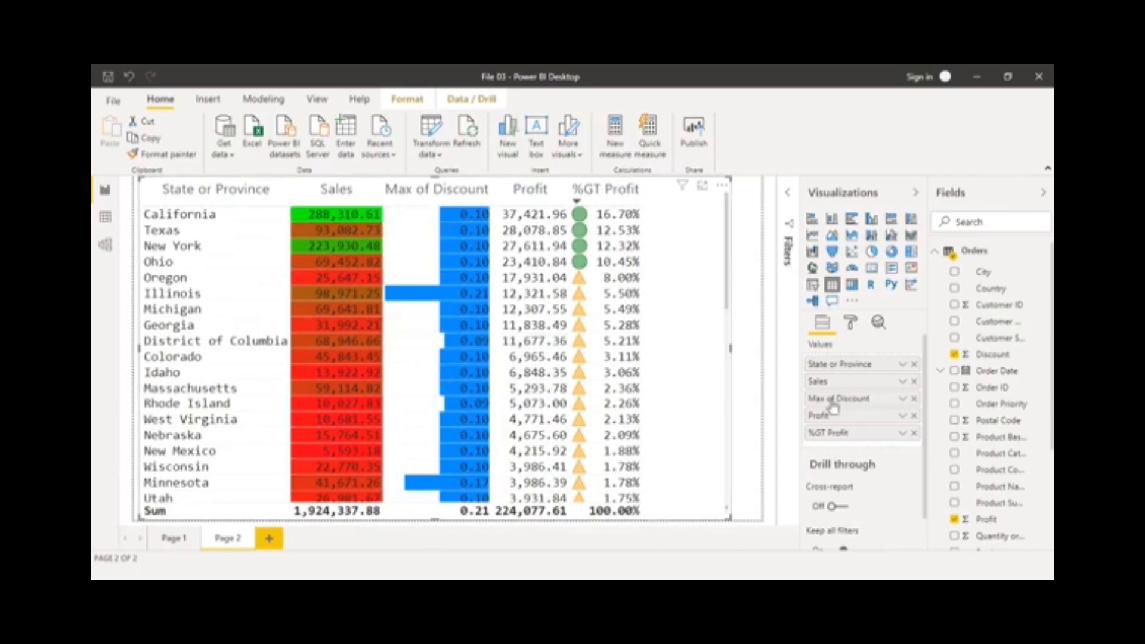
# Step: Try summarizing the Discount column by Sum and by Average to compare the resulting table values
pyautogui.click(903, 399)
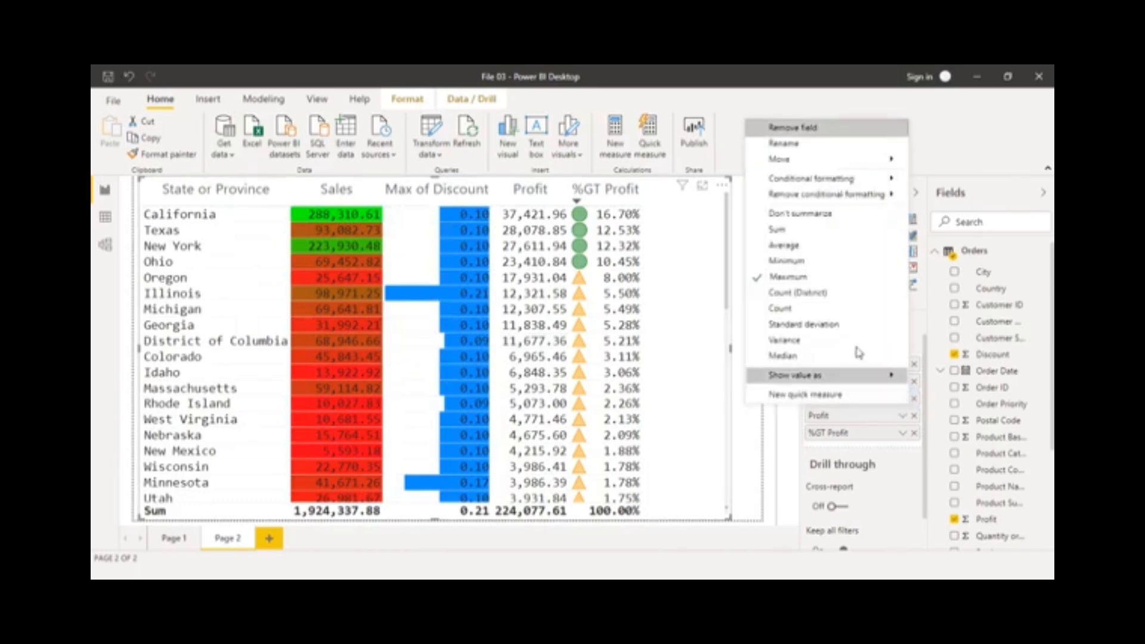
pyautogui.click(793, 238)
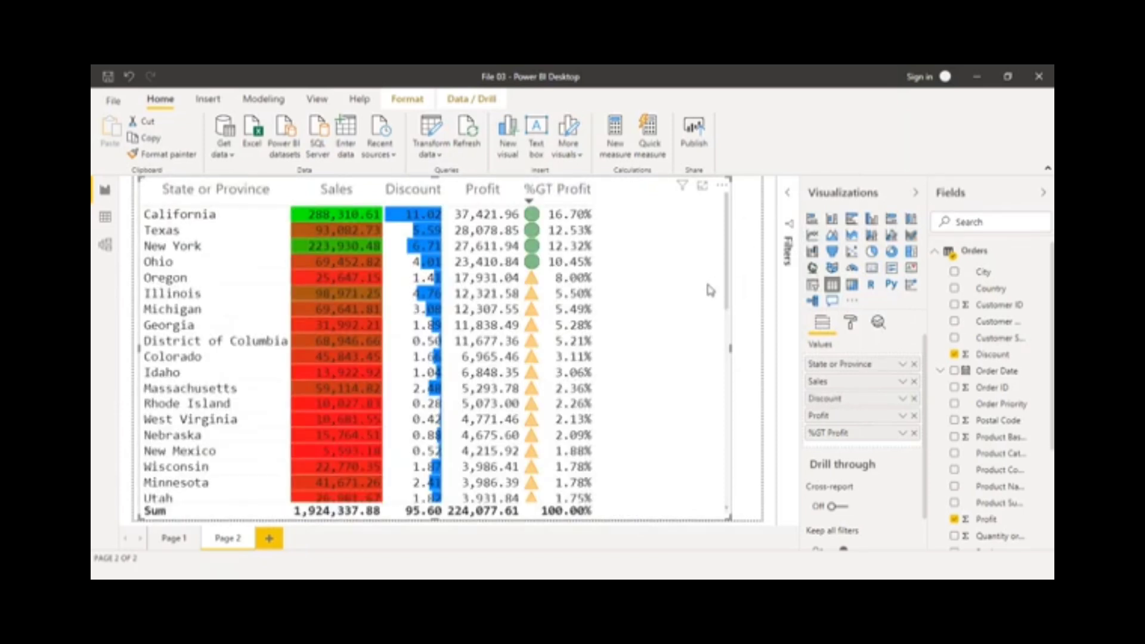
pyautogui.click(903, 399)
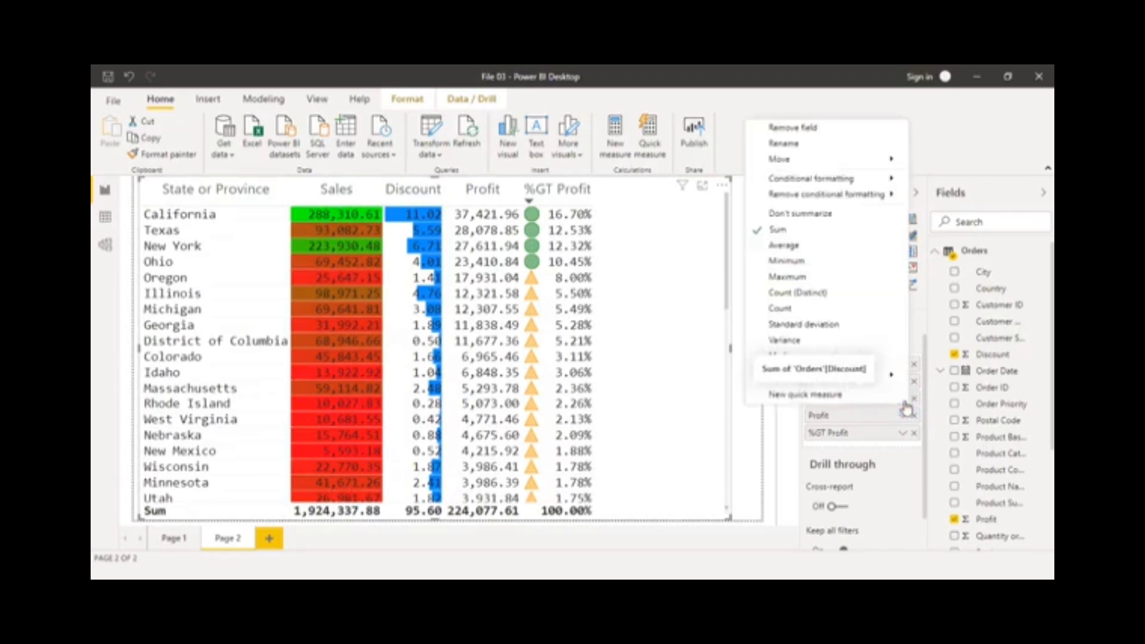
pyautogui.click(802, 247)
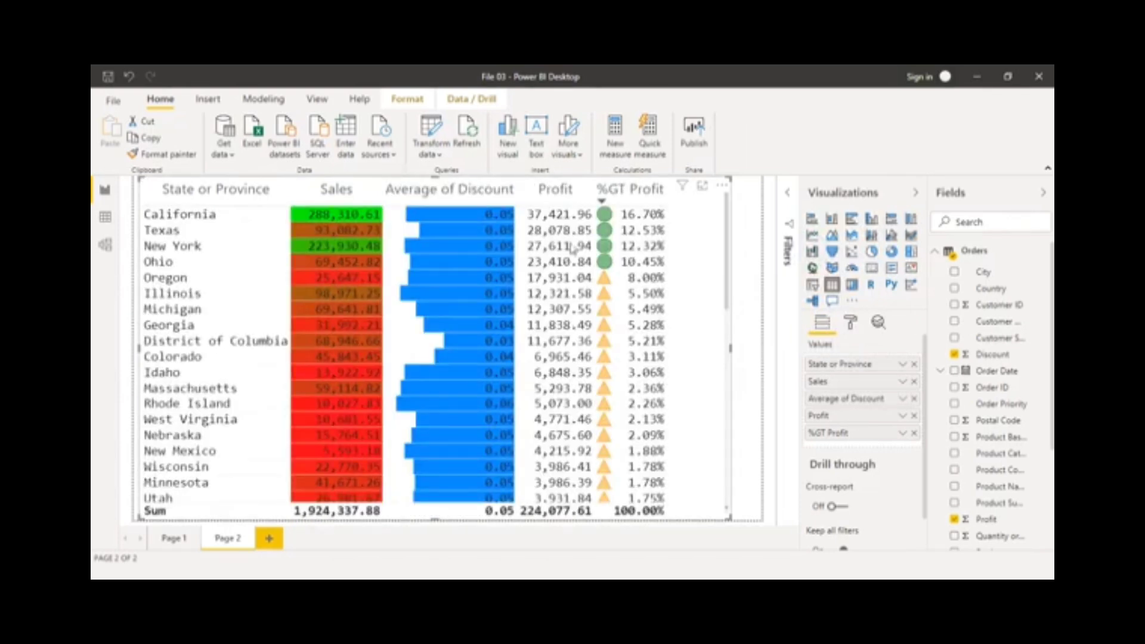
# Step: Change the Discount column's aggregation to Minimum and show its values as Percent of grand total
pyautogui.click(901, 401)
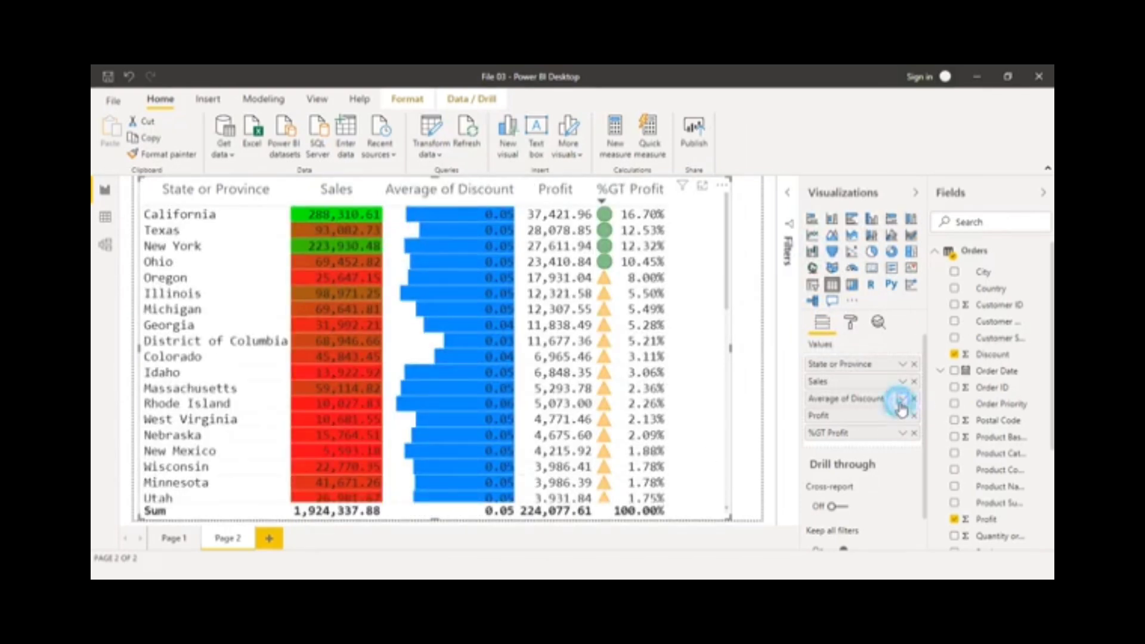
pyautogui.click(781, 261)
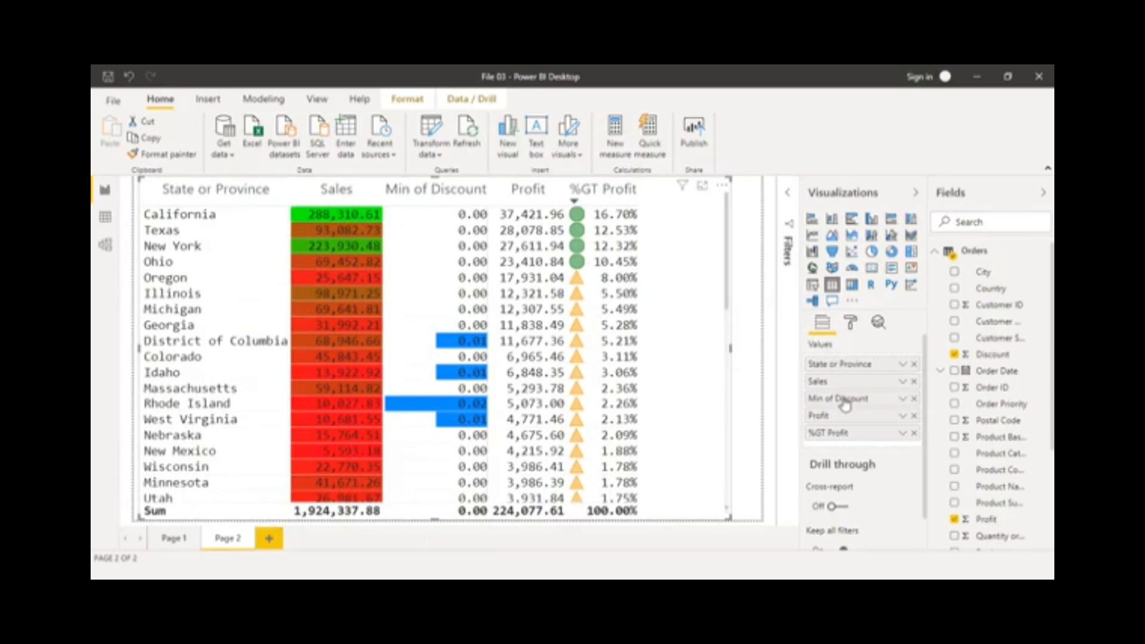
pyautogui.click(902, 398)
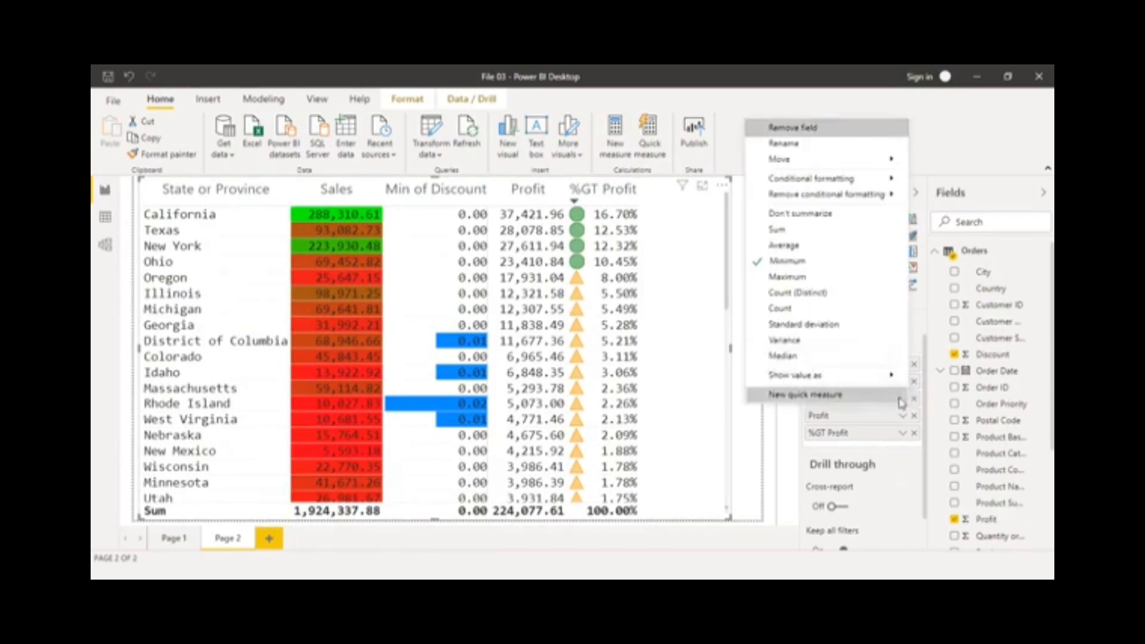
pyautogui.moveTo(813, 374)
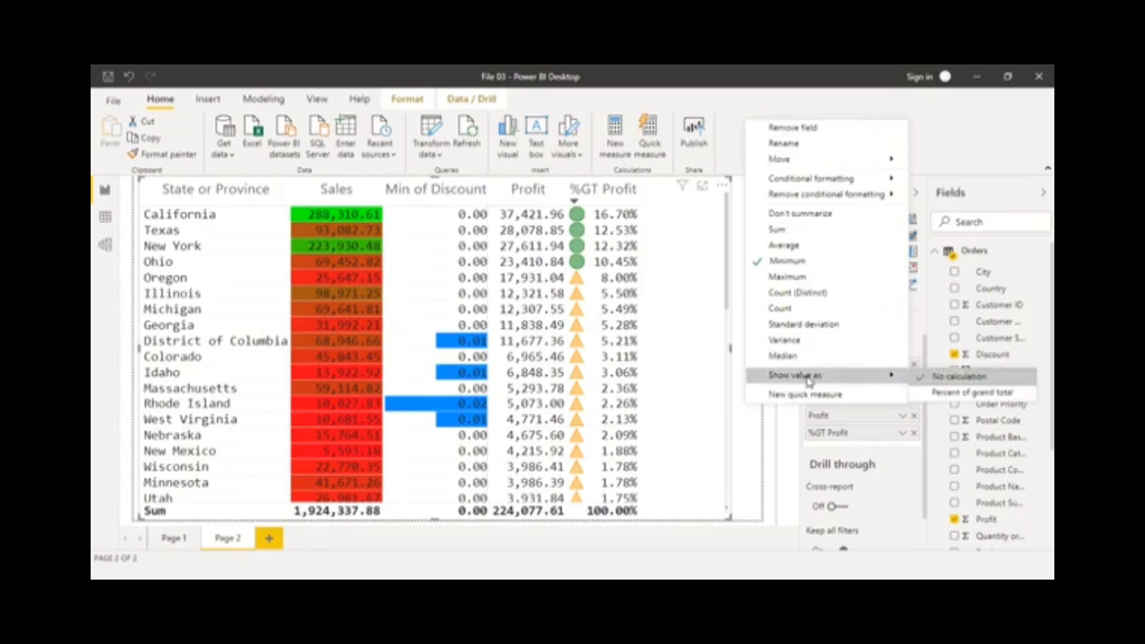
pyautogui.click(934, 395)
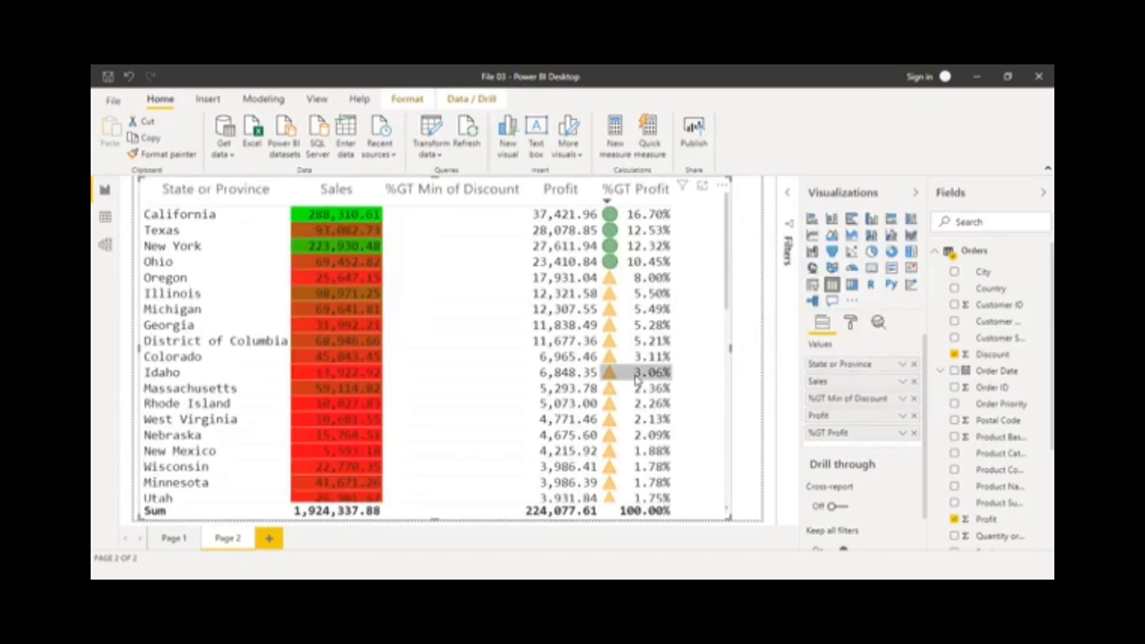
# Step: Change the aggregation of the percent-of-grand-total Discount column to Sum
pyautogui.click(901, 399)
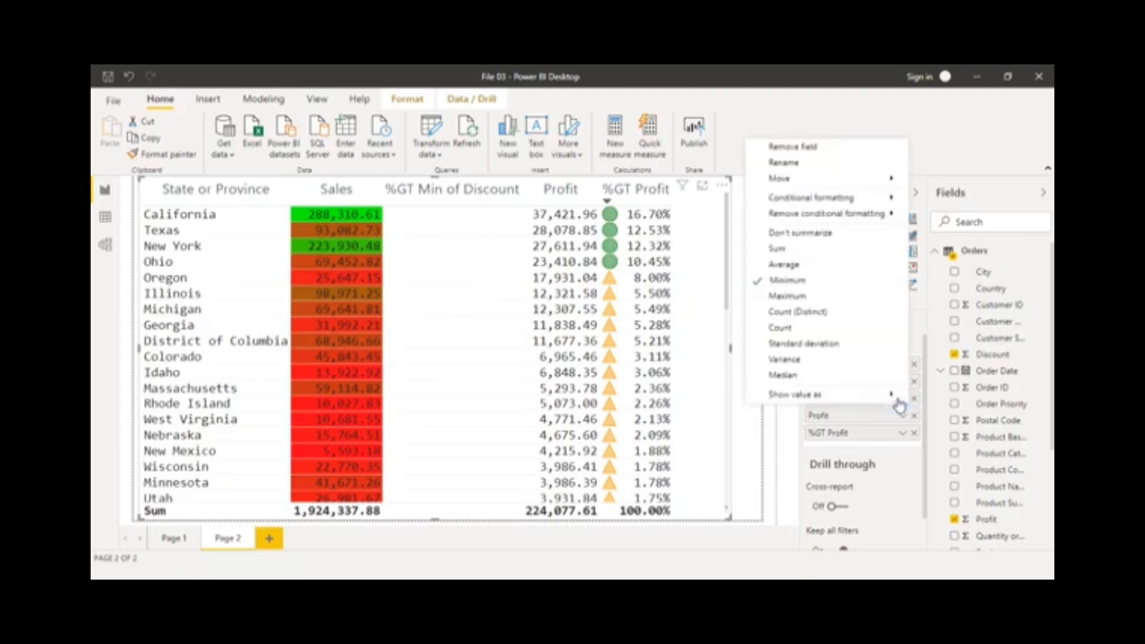
pyautogui.click(781, 249)
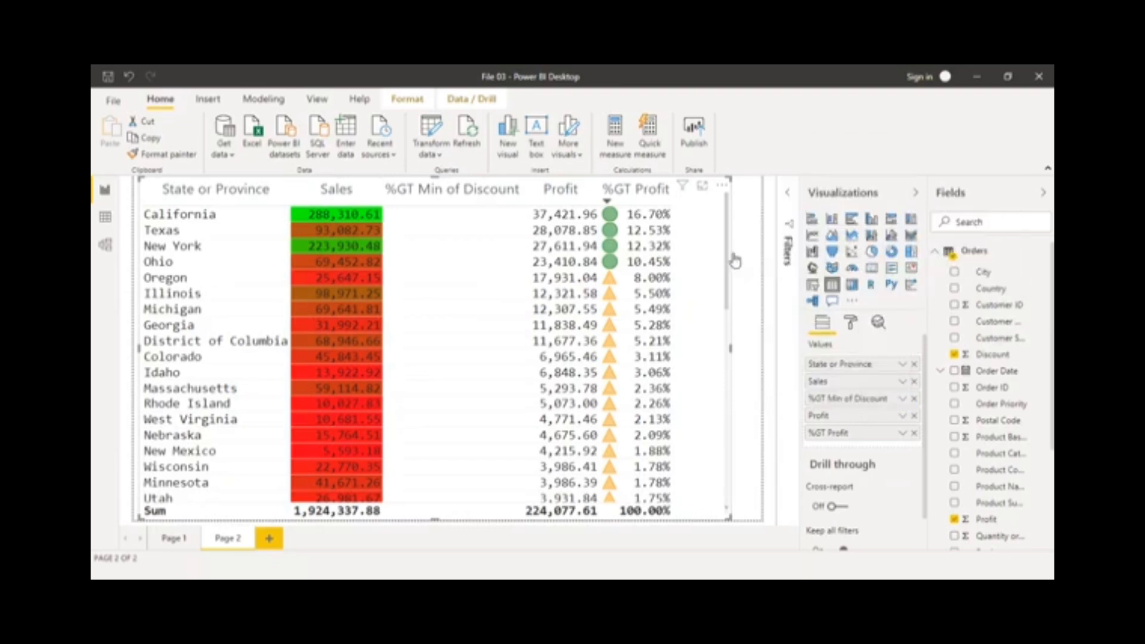